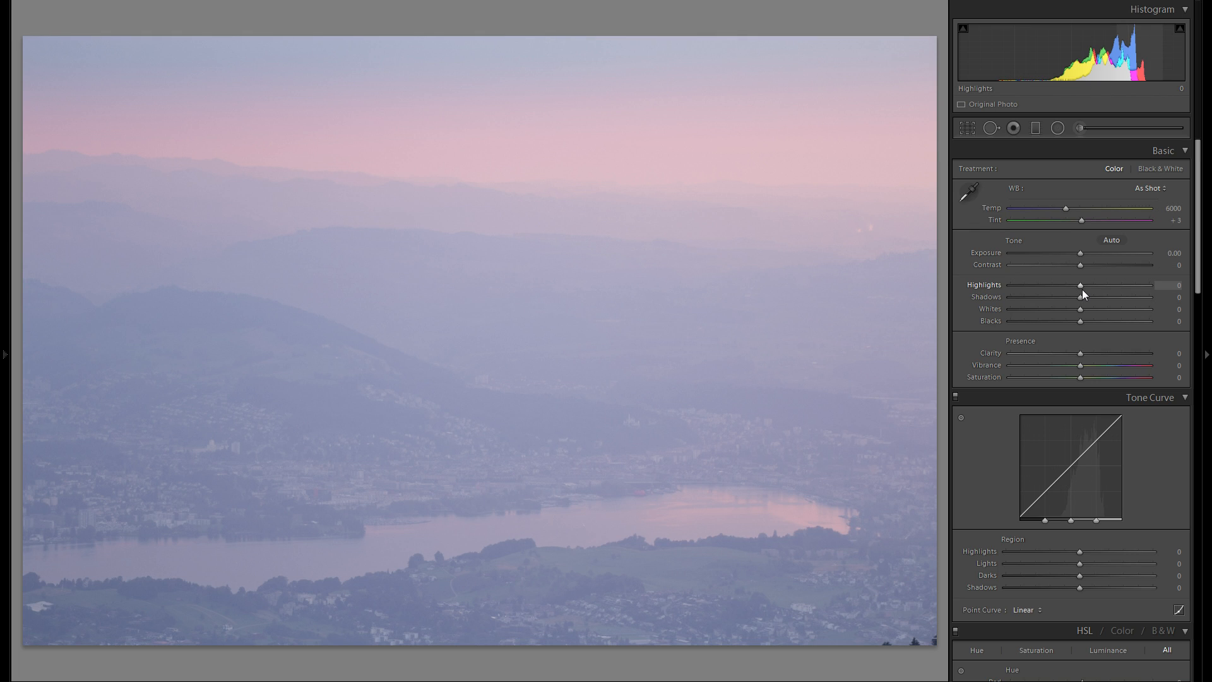
# - Set Highlights to -100 and push both Clarity and Contrast to +100
pyautogui.moveTo(1081, 290); pyautogui.dragTo(1017, 295)
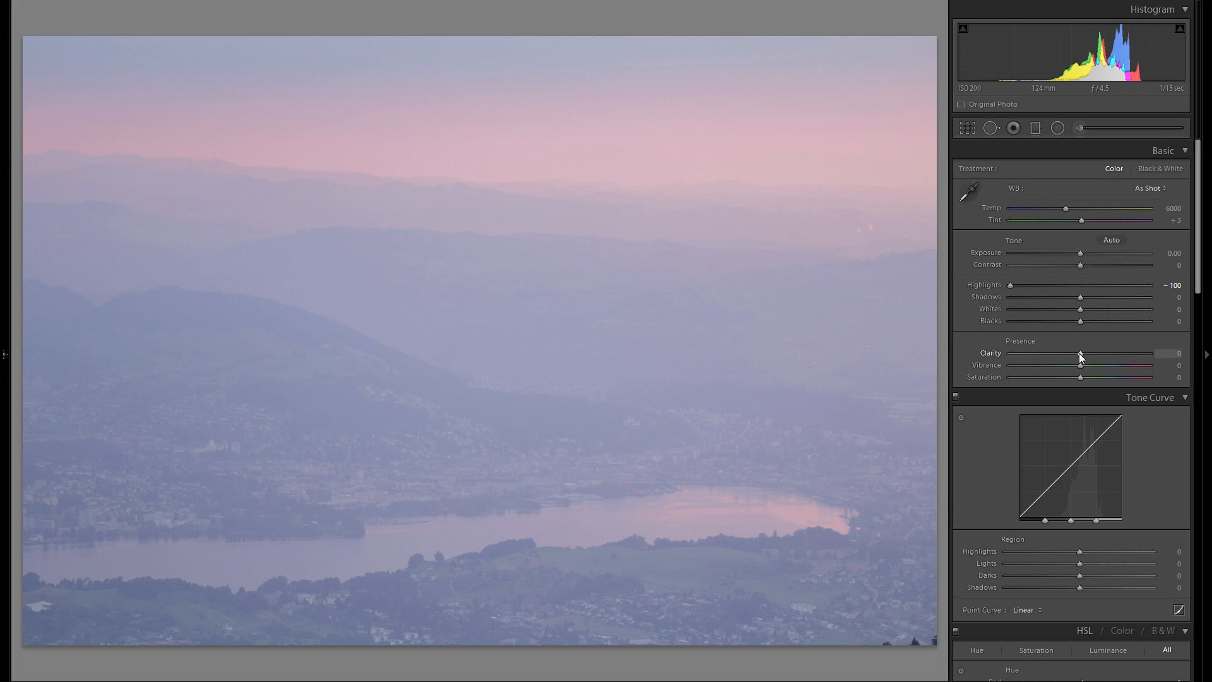
pyautogui.moveTo(1139, 360); pyautogui.dragTo(1169, 357)
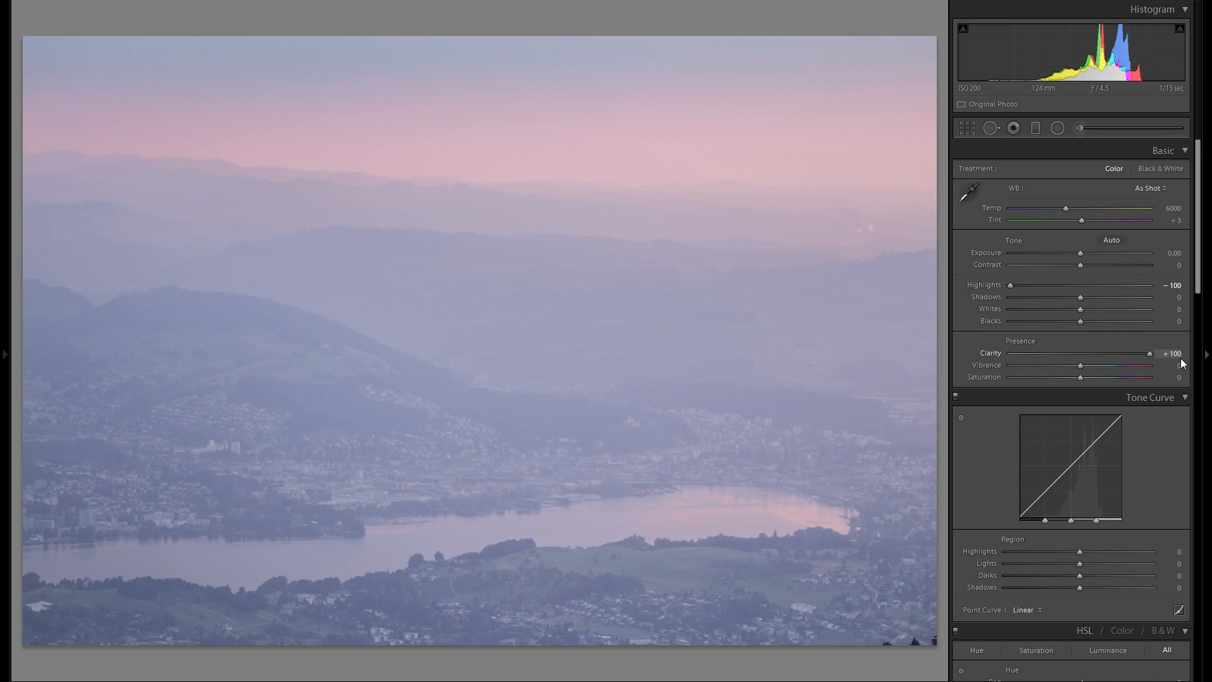
pyautogui.moveTo(1081, 265); pyautogui.dragTo(1175, 273)
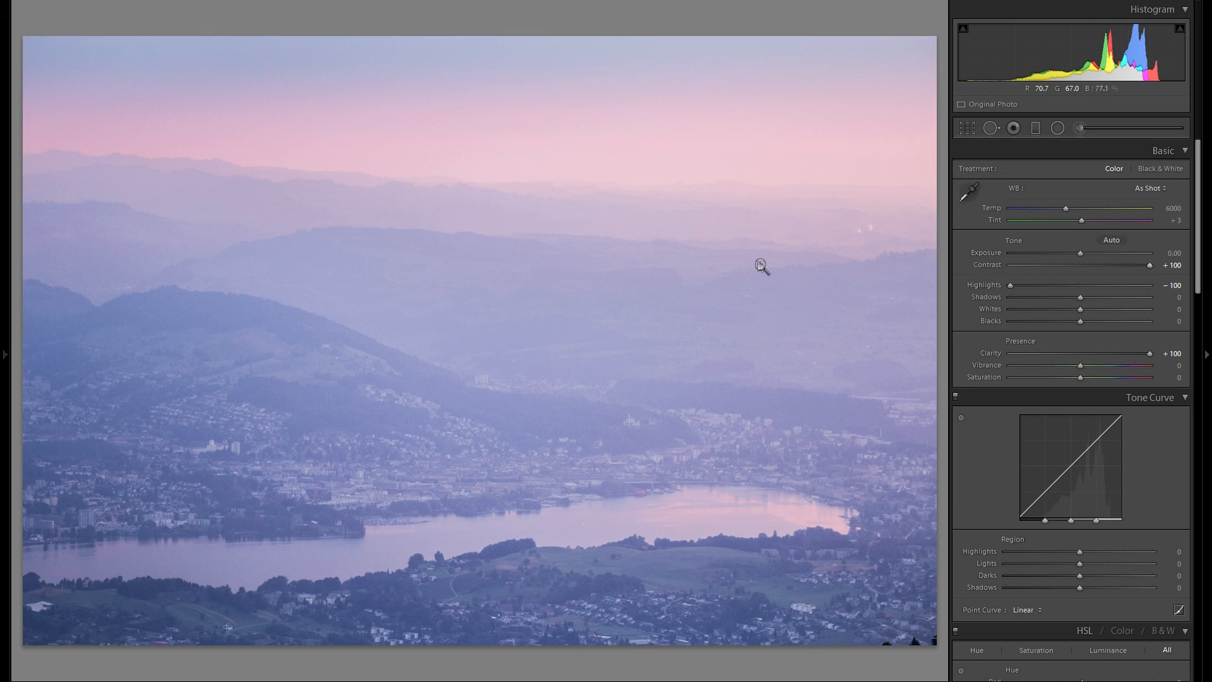
# - Lower Blacks to -91 while previewing the shadow clipping
pyautogui.moveTo(1085, 321); pyautogui.dragTo(1014, 315)
pyautogui.press('alt')
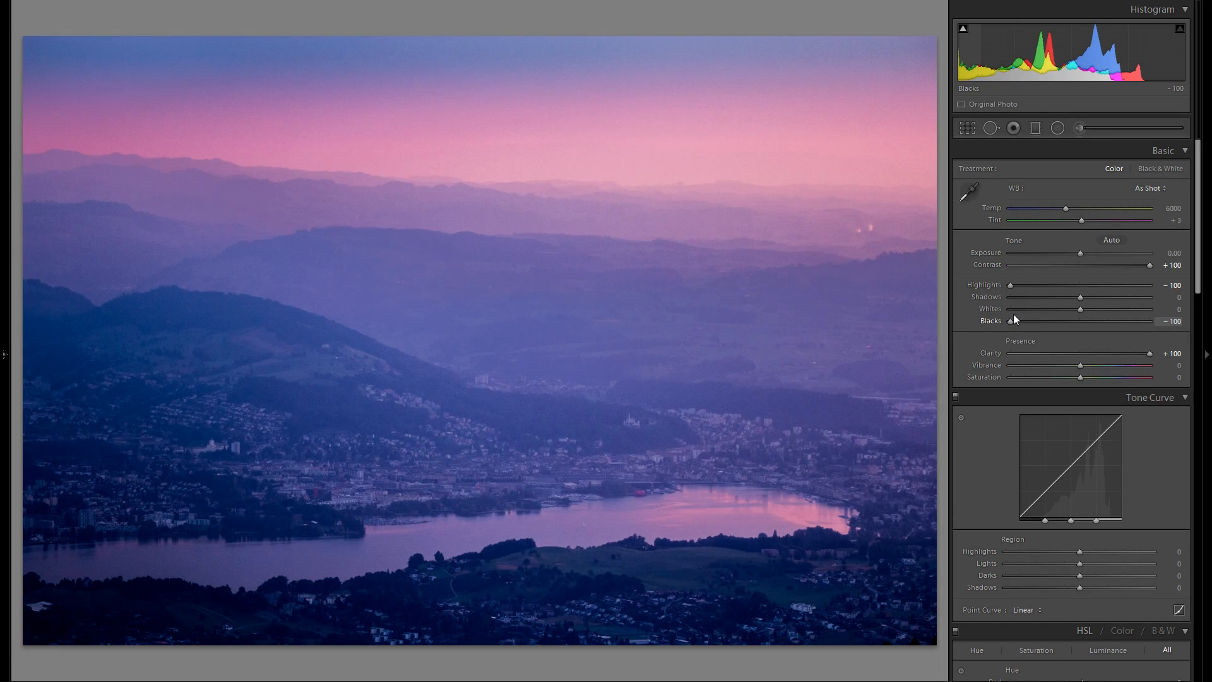
pyautogui.keyDown('alt'); pyautogui.click(1013, 313); pyautogui.keyUp('alt')
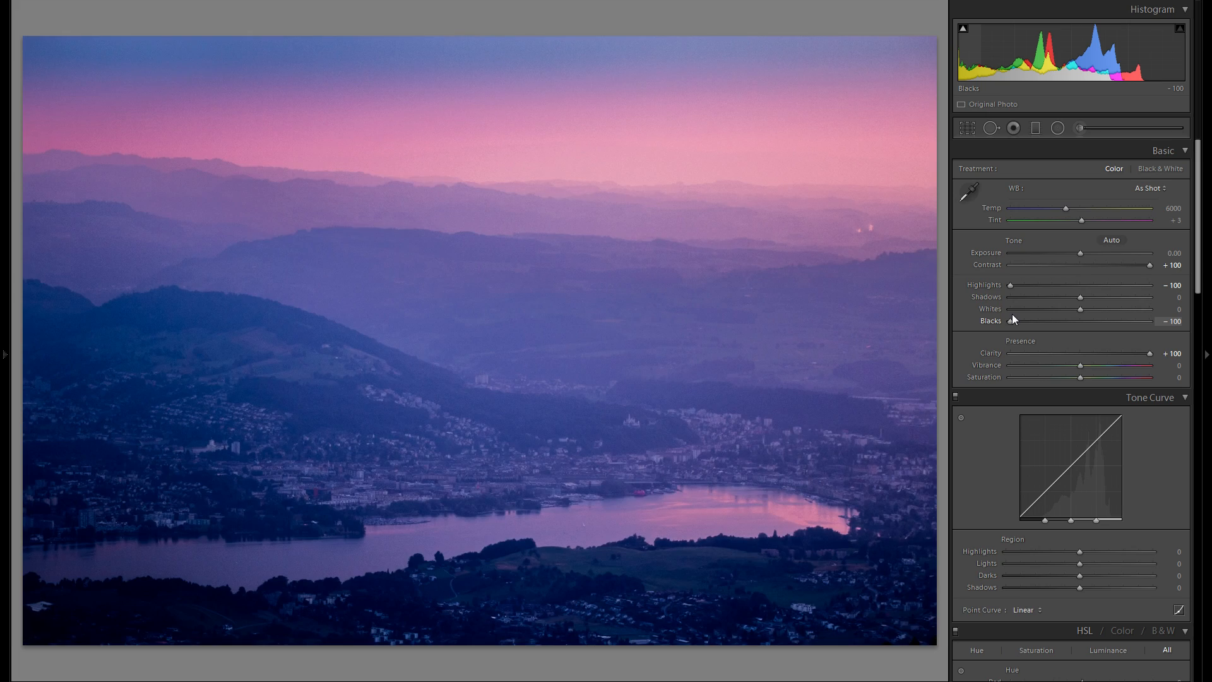
pyautogui.moveTo(1013, 314); pyautogui.dragTo(1021, 314)
# - Reduce Contrast to +64 and Clarity to +57
pyautogui.moveTo(1114, 263)
pyautogui.mouseDown()
pyautogui.moveTo(1094, 264)
pyautogui.moveTo(1164, 268)
pyautogui.moveTo(1111, 267)
pyautogui.moveTo(1124, 267)
pyautogui.mouseUp()
pyautogui.click(1112, 355)
pyautogui.moveTo(1107, 355)
pyautogui.mouseDown()
pyautogui.moveTo(1071, 363)
pyautogui.moveTo(1125, 354)
pyautogui.mouseUp()
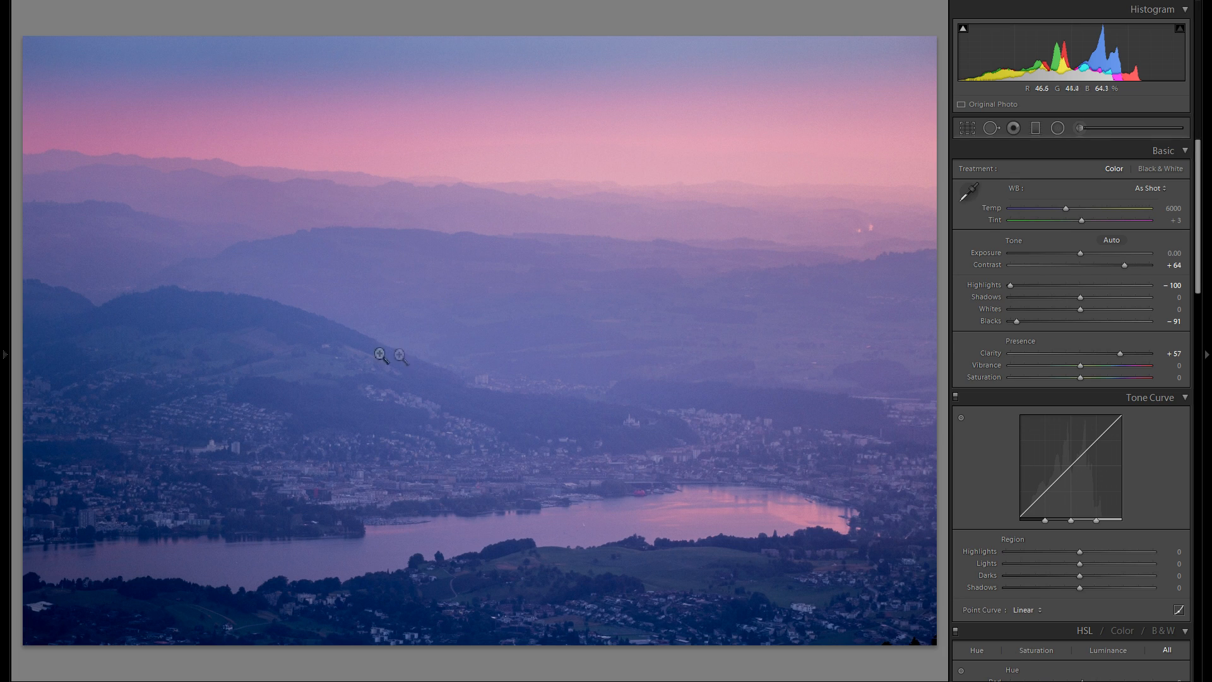
# - Zoom into the distant hills to inspect detail and noise
pyautogui.click(783, 189)
pyautogui.moveTo(584, 366); pyautogui.dragTo(544, 335)
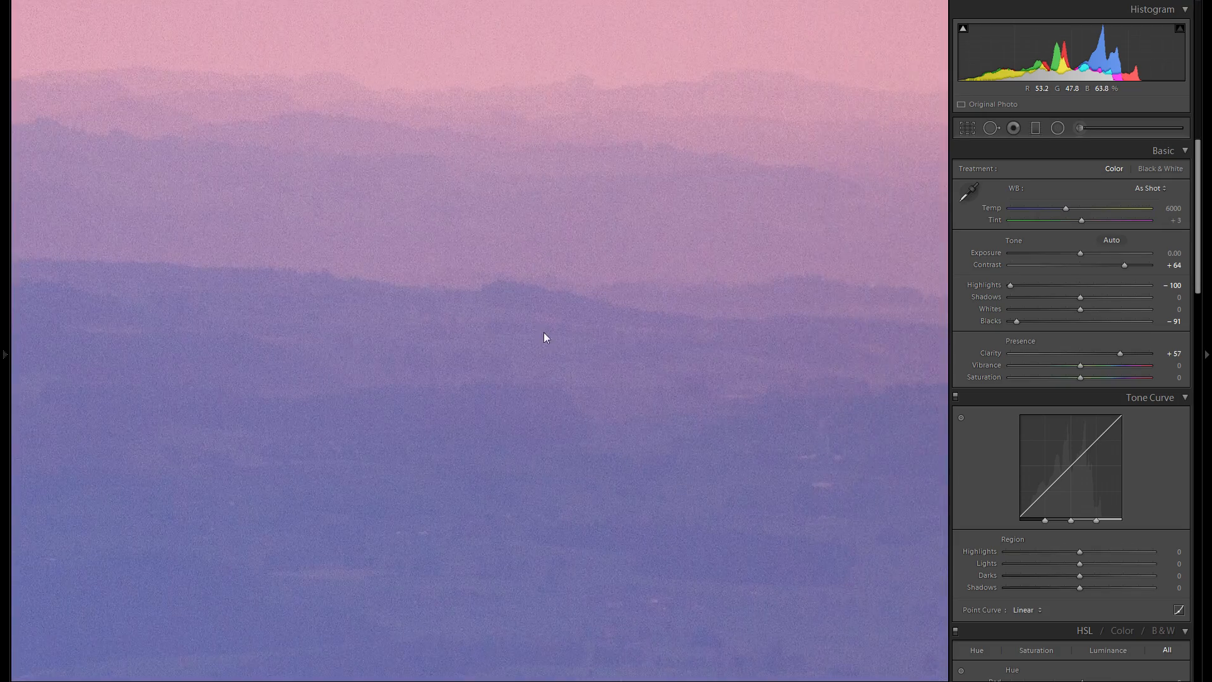
pyautogui.click(546, 337)
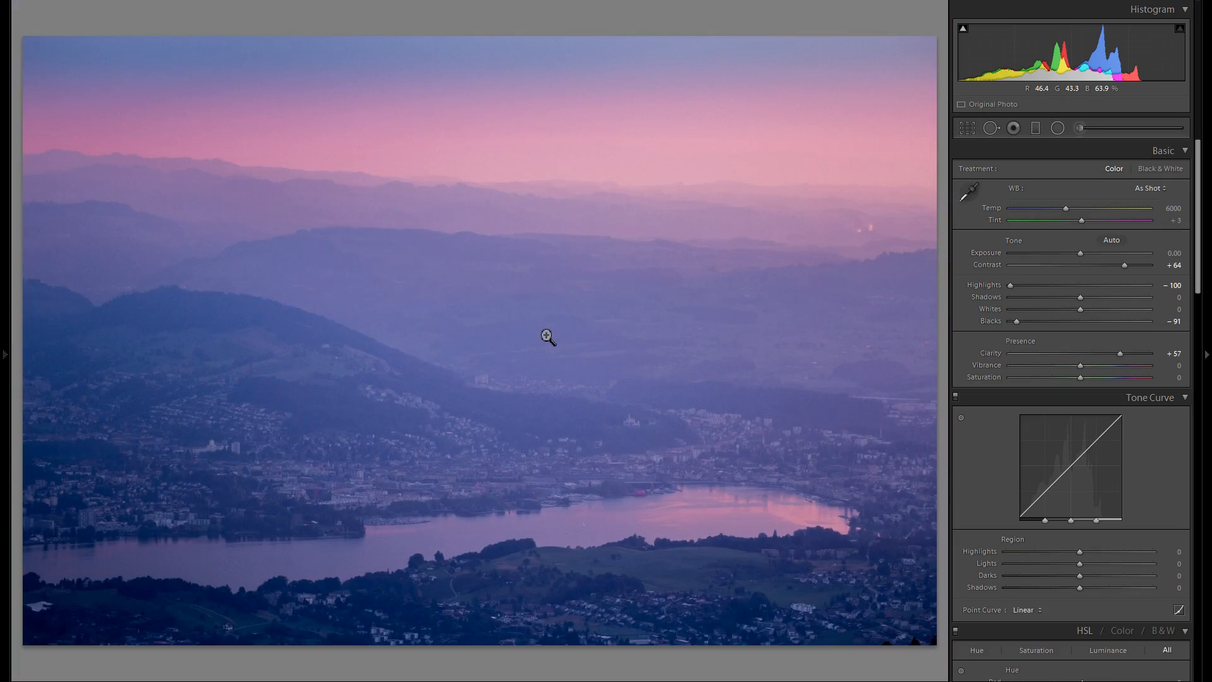
pyautogui.click(699, 229)
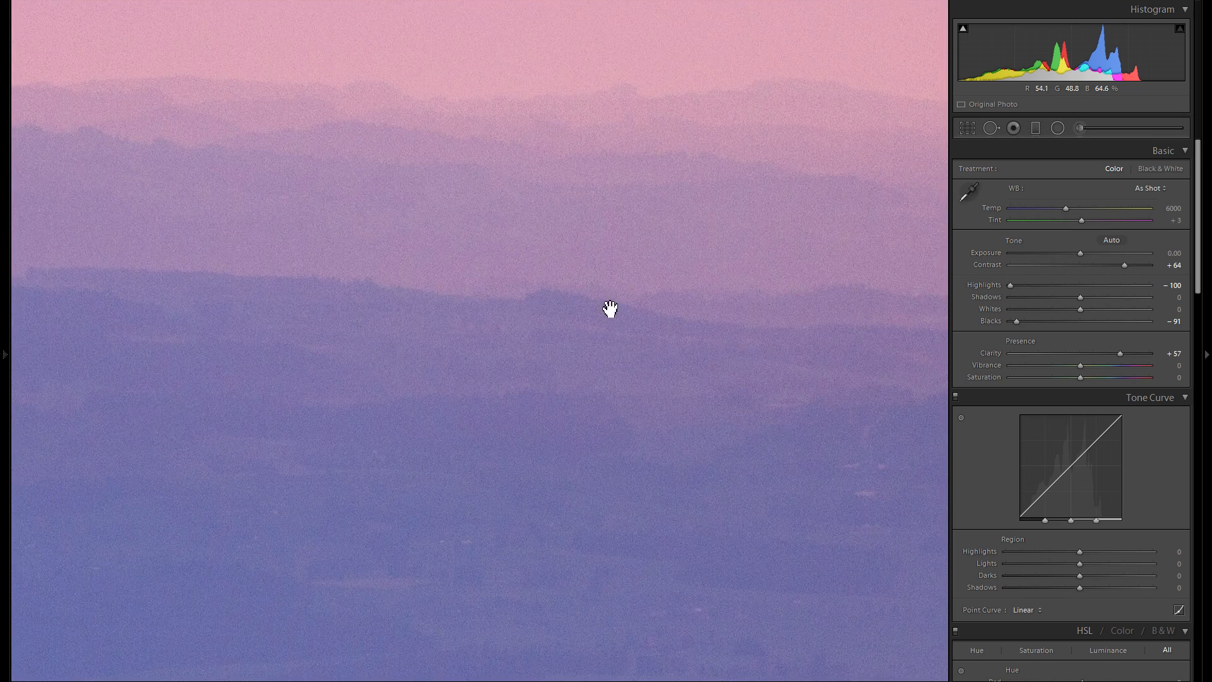
pyautogui.click(631, 306)
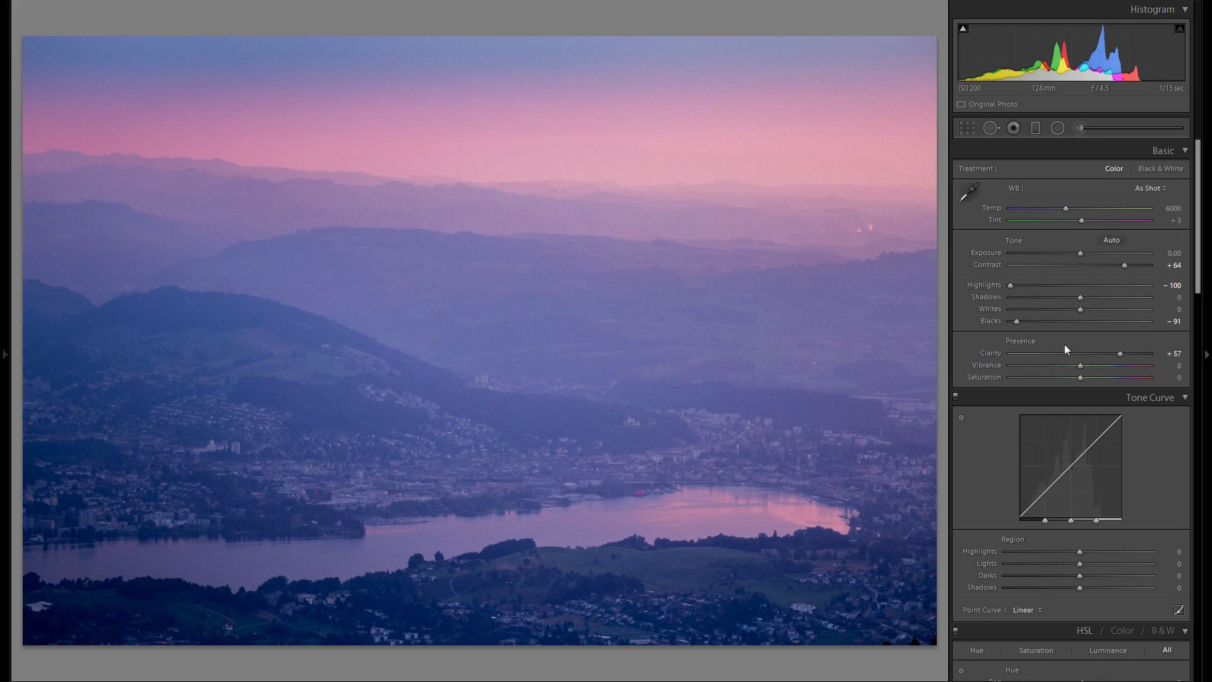
# - Warm the white balance to Temp 6796, trying higher Tint values and resetting Tint each time
pyautogui.moveTo(1070, 207)
pyautogui.mouseDown()
pyautogui.moveTo(1108, 208)
pyautogui.moveTo(1059, 208)
pyautogui.moveTo(1078, 212)
pyautogui.mouseUp()
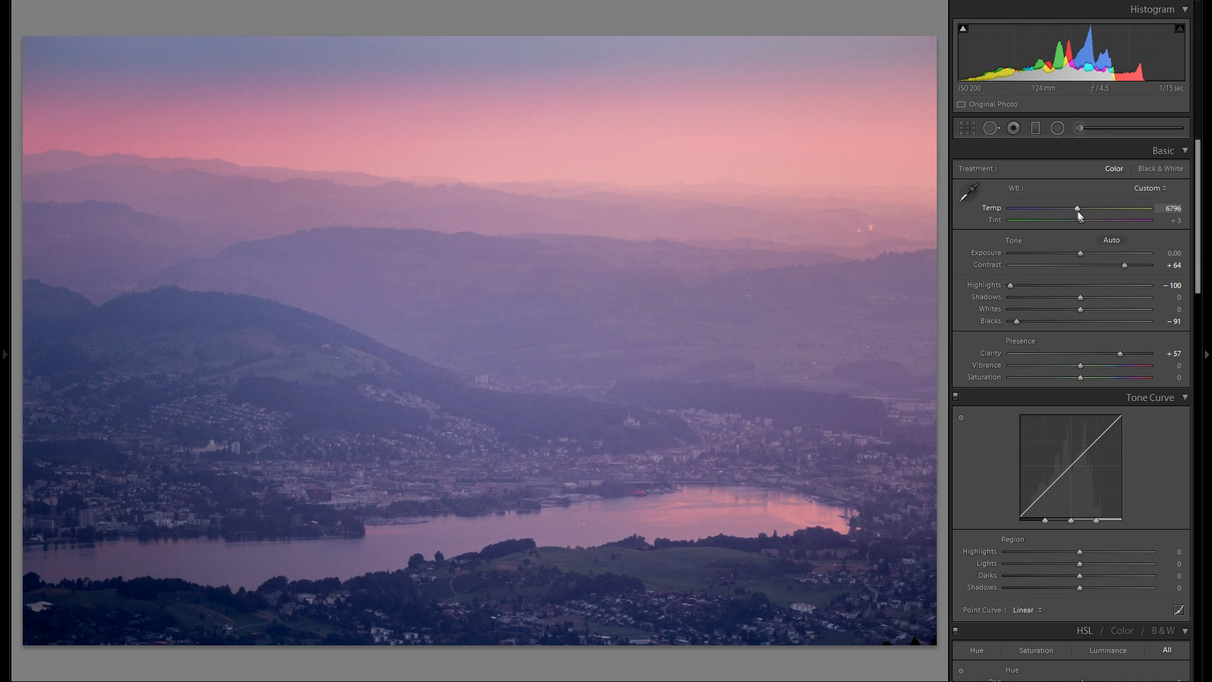
pyautogui.moveTo(1081, 220); pyautogui.dragTo(1103, 221)
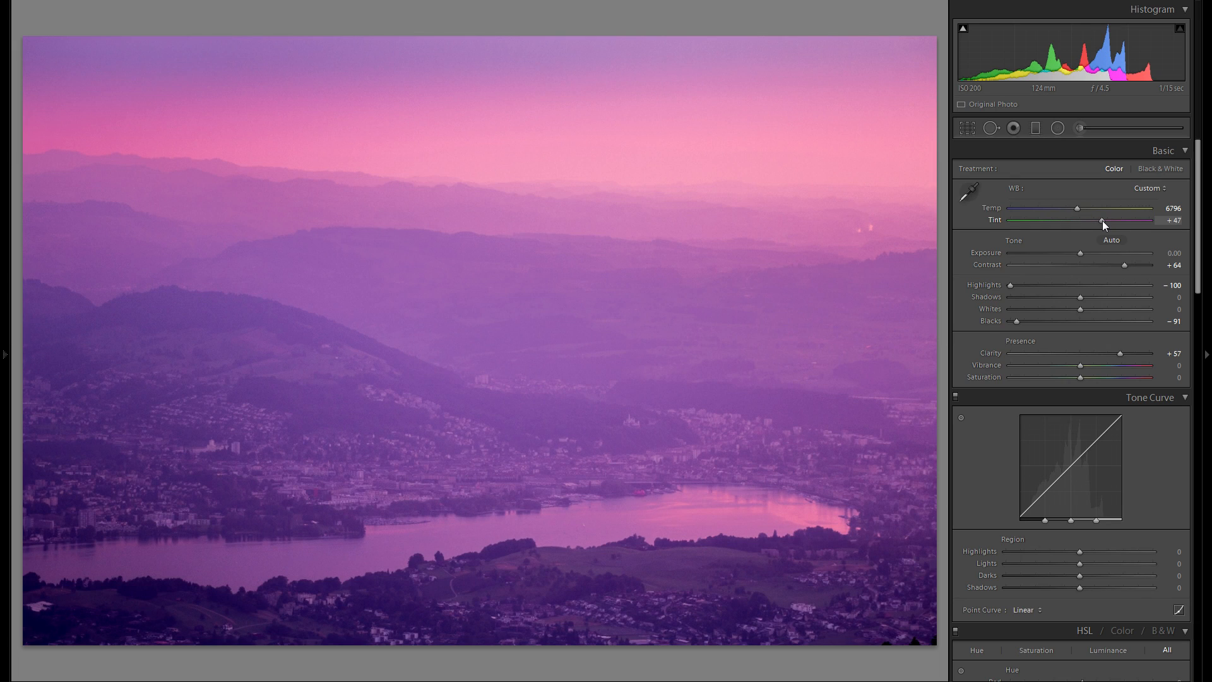
pyautogui.doubleClick(998, 217)
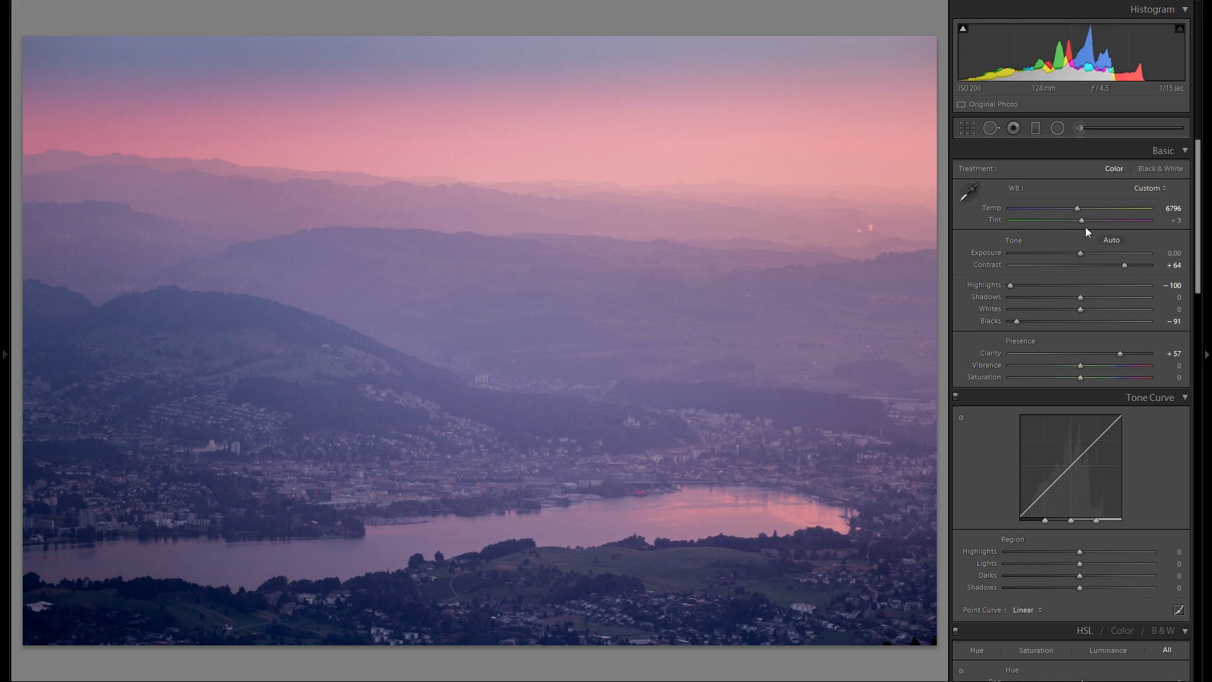
pyautogui.moveTo(1081, 223); pyautogui.dragTo(1089, 221)
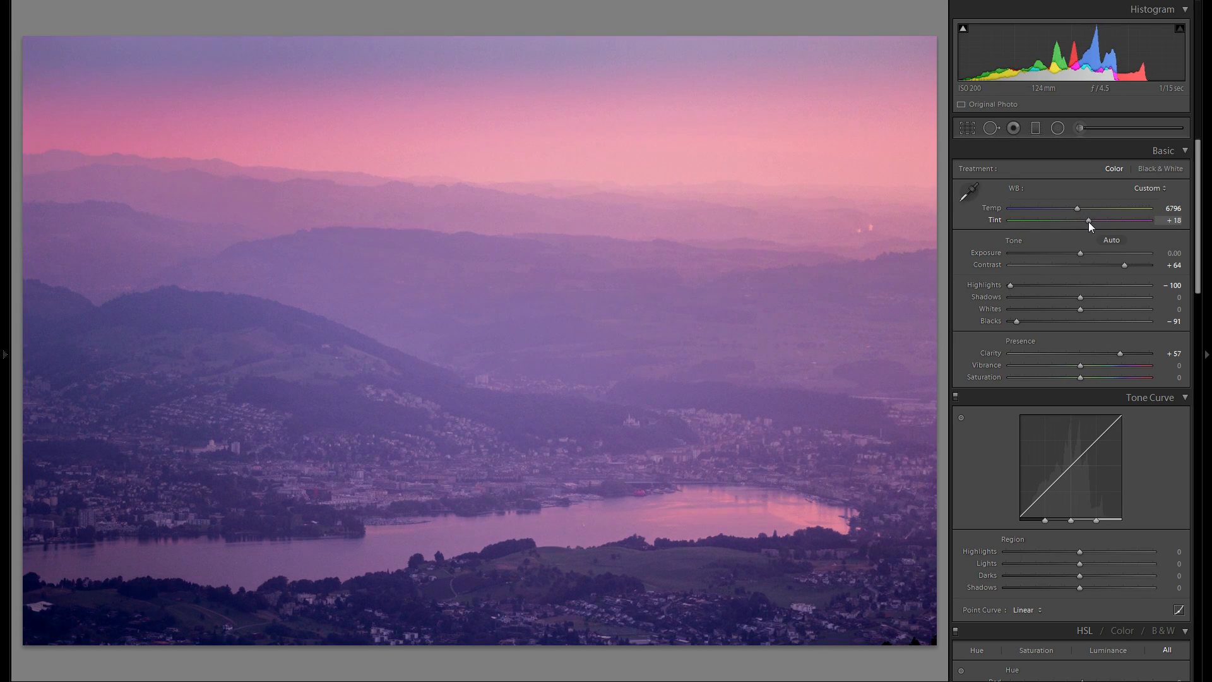
pyautogui.doubleClick(998, 222)
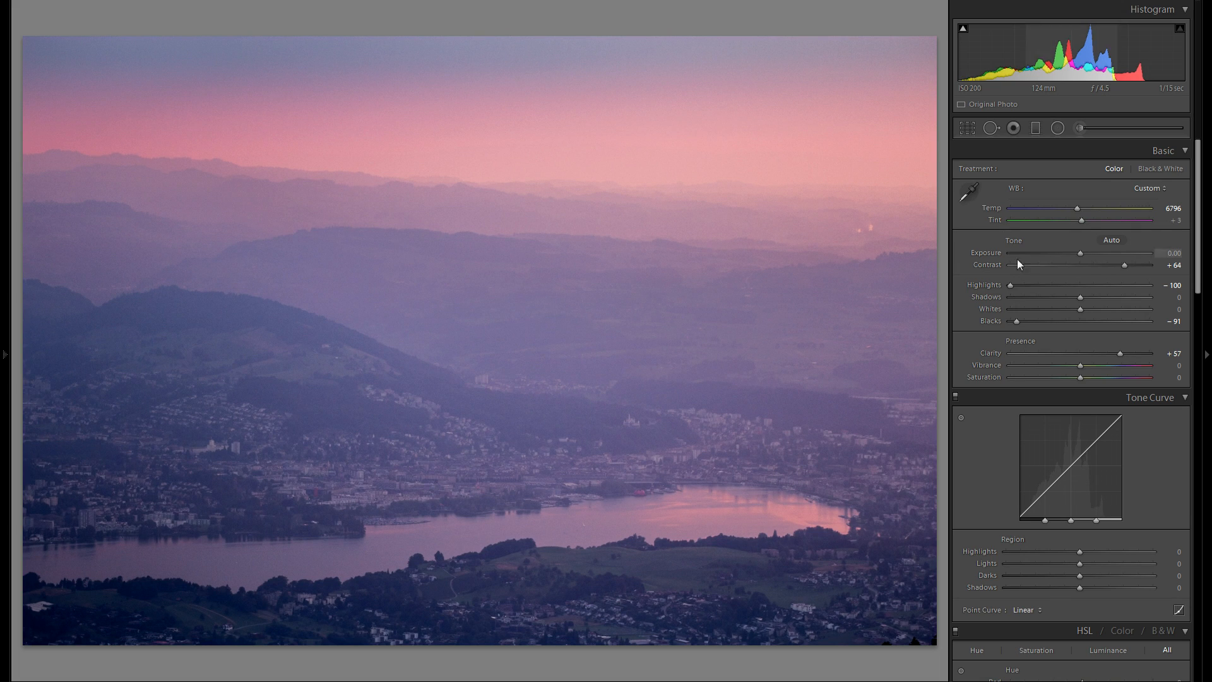
# - Set Shadows to +65 and Whites to +14
pyautogui.moveTo(1080, 304); pyautogui.dragTo(1199, 308)
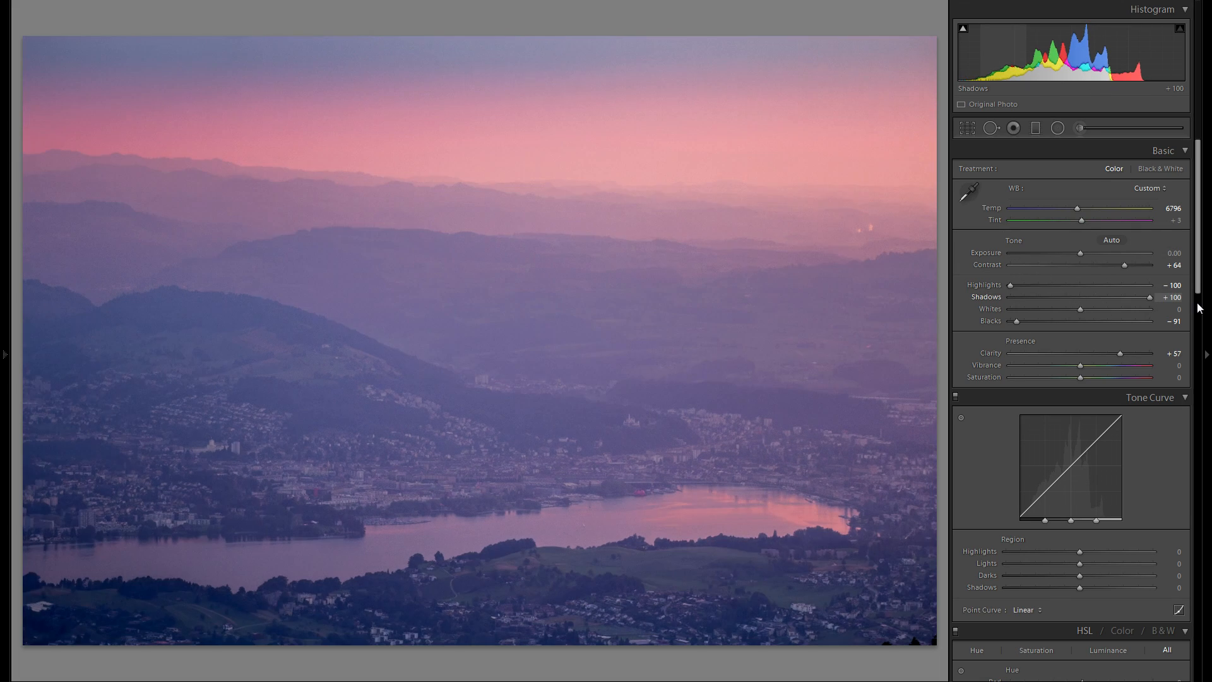
pyautogui.moveTo(1095, 301); pyautogui.dragTo(1126, 294)
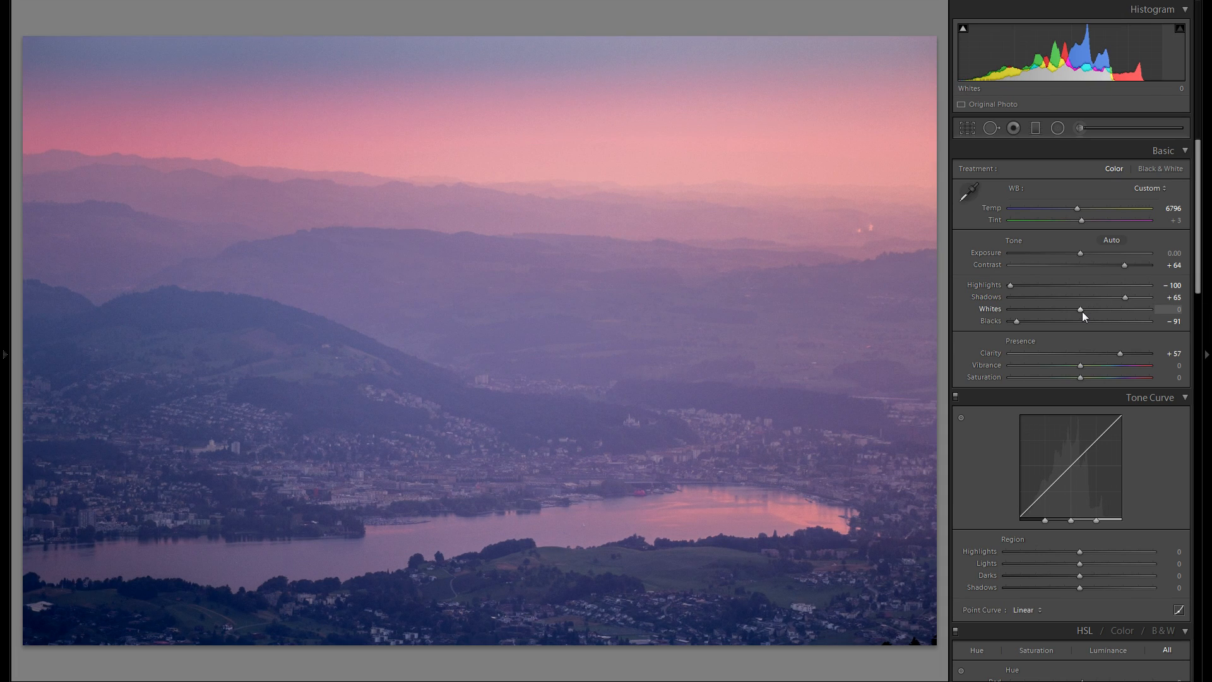
pyautogui.moveTo(1080, 311)
pyautogui.mouseDown()
pyautogui.moveTo(1123, 310)
pyautogui.moveTo(1078, 308)
pyautogui.moveTo(1092, 311)
pyautogui.mouseUp()
pyautogui.press('alt')
pyautogui.press('alt')
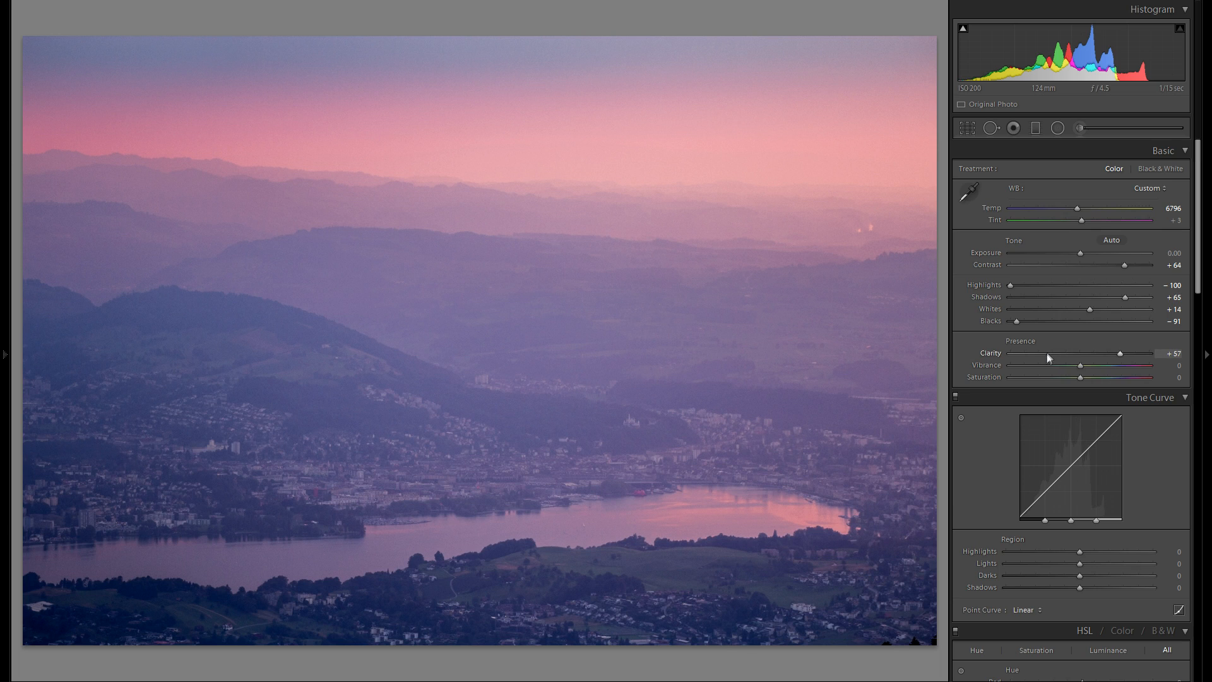
# - Adjust the tone curve regions to Highlights +32, Lights +3 and Darks -6, and lower Shadows
pyautogui.scroll(-2, 1043, 341)
pyautogui.scroll(2, 1030, 341)
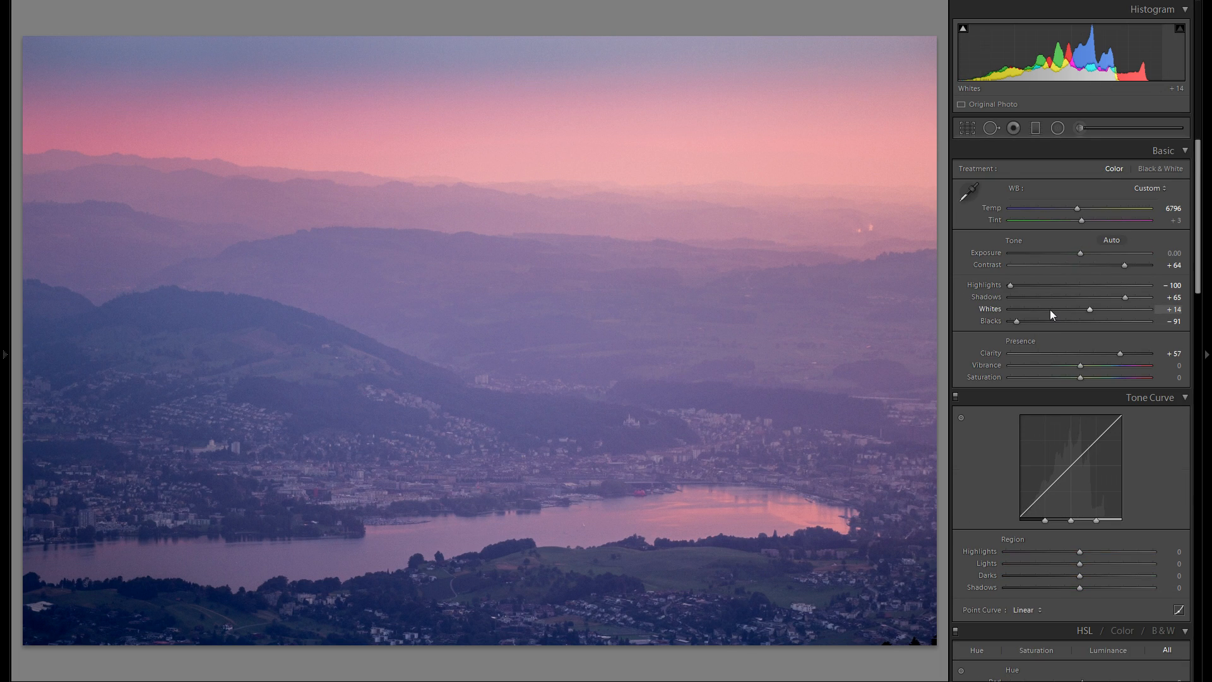
pyautogui.scroll(-2, 1056, 309)
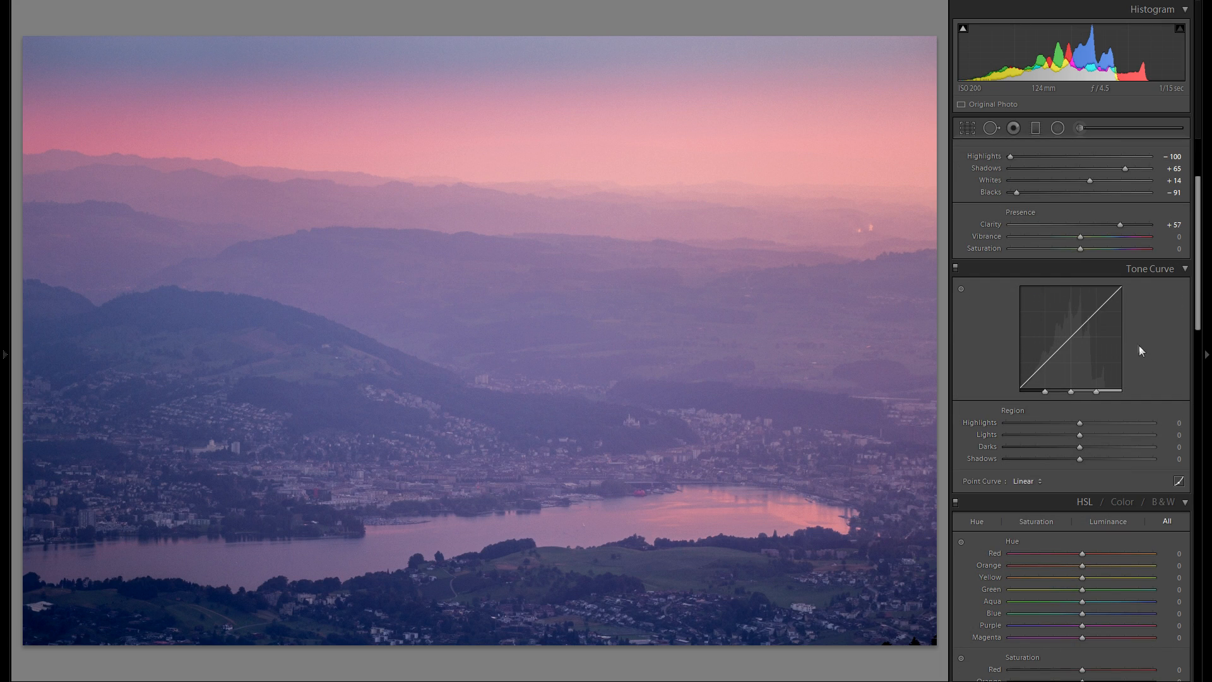
pyautogui.moveTo(1077, 422); pyautogui.dragTo(1102, 428)
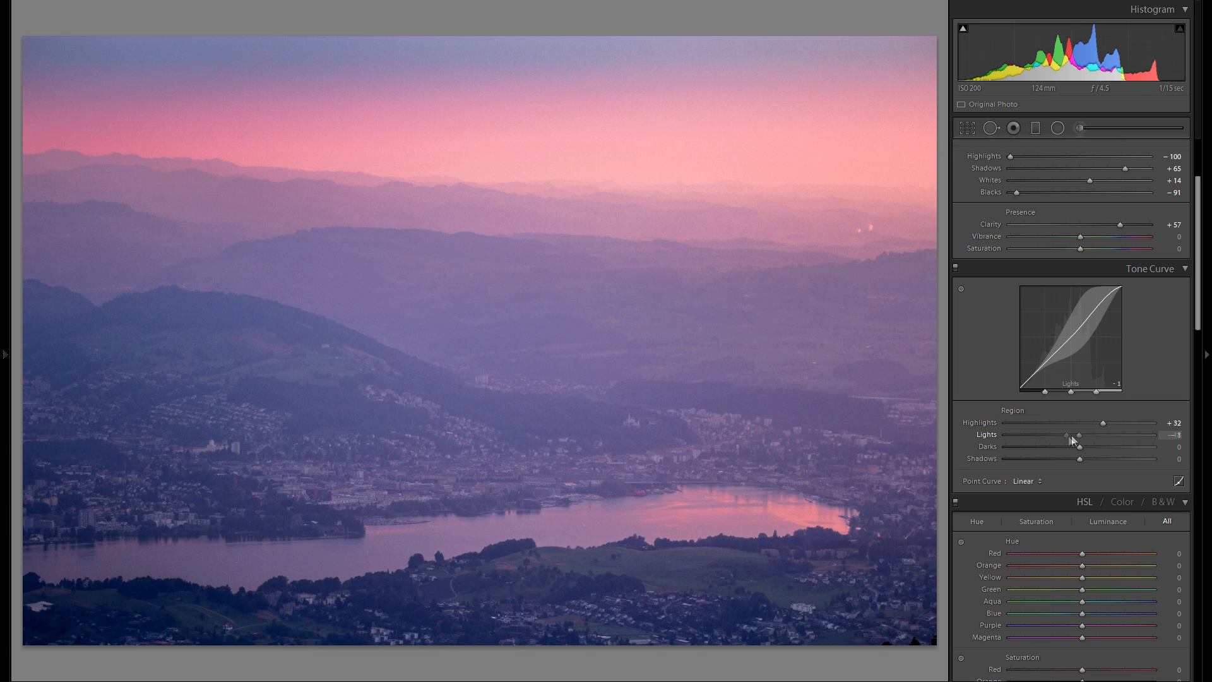
pyautogui.moveTo(1071, 434)
pyautogui.mouseDown()
pyautogui.moveTo(1102, 437)
pyautogui.moveTo(1064, 449)
pyautogui.moveTo(1102, 450)
pyautogui.moveTo(1078, 449)
pyautogui.mouseUp()
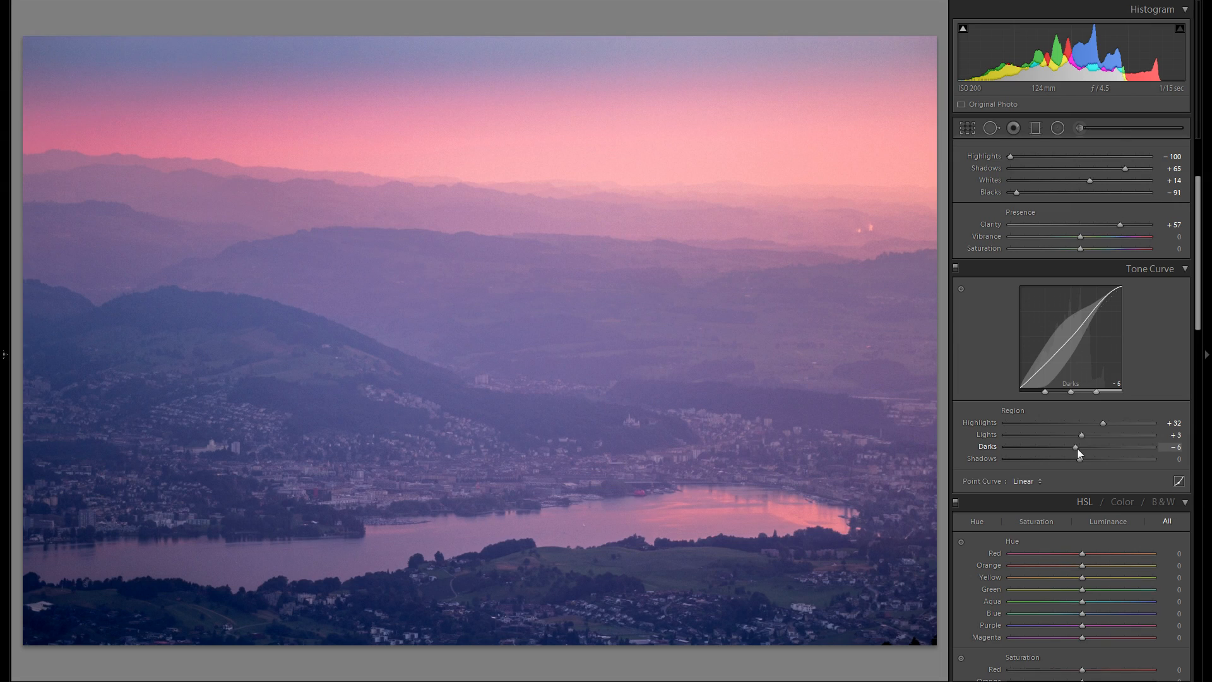
pyautogui.moveTo(1080, 459); pyautogui.dragTo(1052, 460)
# - Experiment with split-toning highlight hue and saturation settings
pyautogui.scroll(-8, 1071, 347)
pyautogui.scroll(3, 1088, 346)
pyautogui.scroll(-7, 1077, 347)
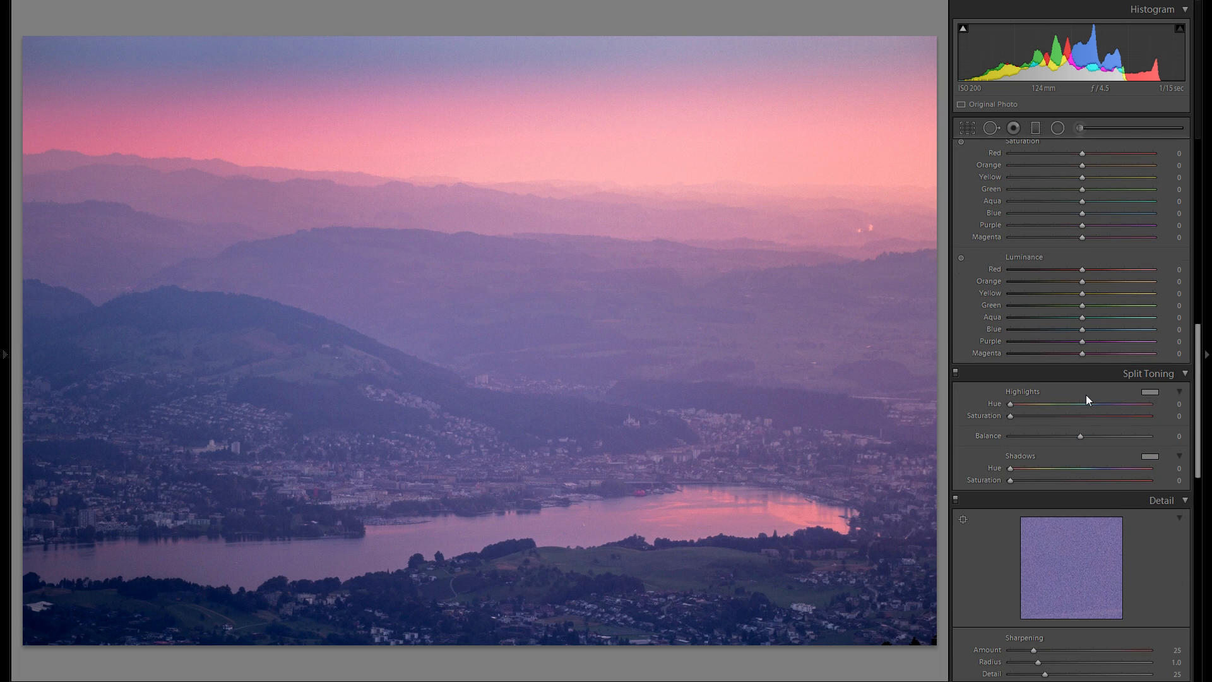
pyautogui.scroll(-3, 1089, 397)
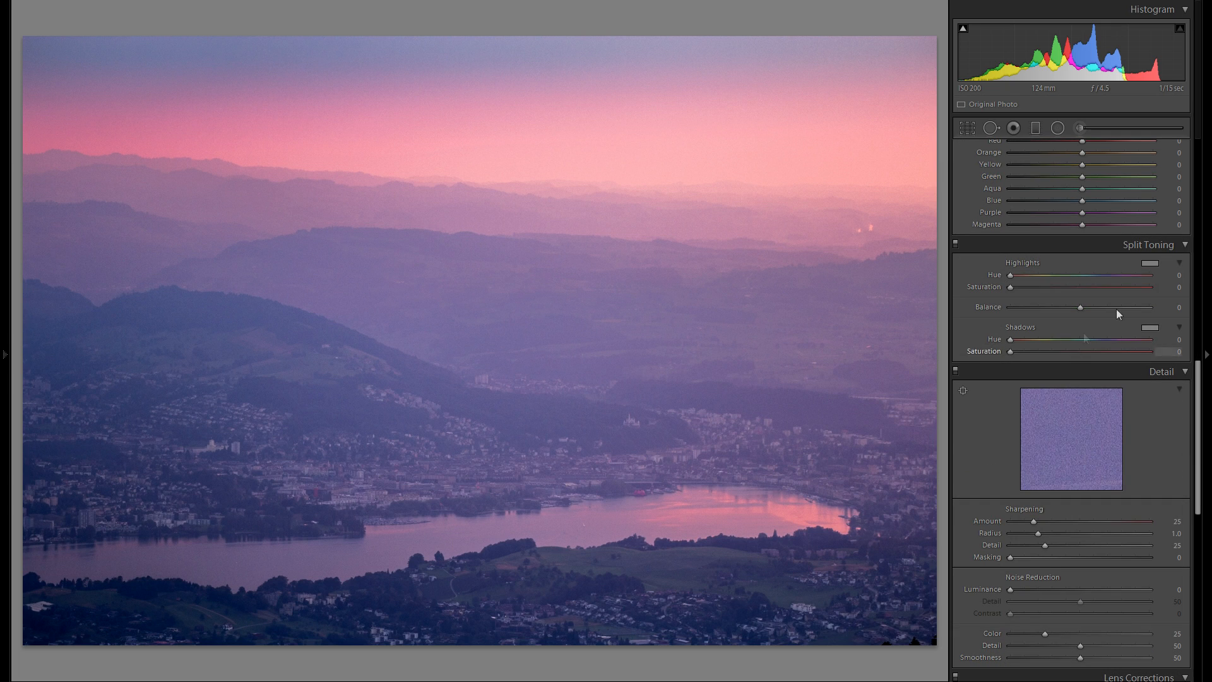
pyautogui.click(1153, 262)
pyautogui.moveTo(1131, 376); pyautogui.dragTo(1094, 346)
pyautogui.moveTo(1064, 288); pyautogui.dragTo(1032, 275)
pyautogui.moveTo(1052, 287); pyautogui.dragTo(1080, 288)
pyautogui.moveTo(1031, 275)
pyautogui.mouseDown()
pyautogui.moveTo(1011, 276)
pyautogui.moveTo(1024, 275)
pyautogui.mouseUp()
pyautogui.moveTo(1080, 288)
pyautogui.mouseDown()
pyautogui.moveTo(1025, 275)
pyautogui.moveTo(1099, 287)
pyautogui.mouseUp()
pyautogui.moveTo(1025, 276); pyautogui.dragTo(1024, 276)
pyautogui.moveTo(1100, 287); pyautogui.dragTo(1121, 288)
pyautogui.moveTo(1024, 276); pyautogui.dragTo(1032, 276)
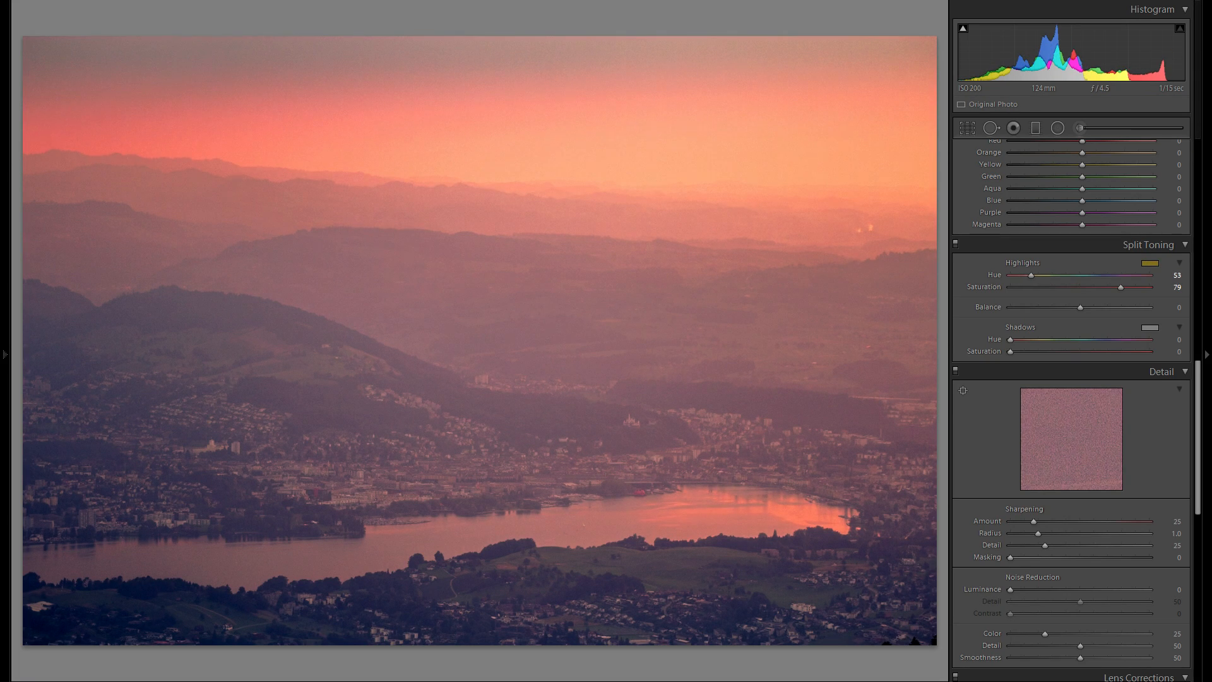
# - Set the split-toning highlights to Hue 38 and Saturation 15
pyautogui.moveTo(1119, 288); pyautogui.dragTo(1141, 276)
pyautogui.moveTo(1040, 287); pyautogui.dragTo(1091, 287)
pyautogui.moveTo(1141, 275); pyautogui.dragTo(1022, 275)
pyautogui.moveTo(1090, 287); pyautogui.dragTo(1054, 287)
pyautogui.doubleClick(984, 288)
pyautogui.moveTo(1026, 275)
pyautogui.mouseDown()
pyautogui.moveTo(1010, 288)
pyautogui.moveTo(1031, 288)
pyautogui.mouseUp()
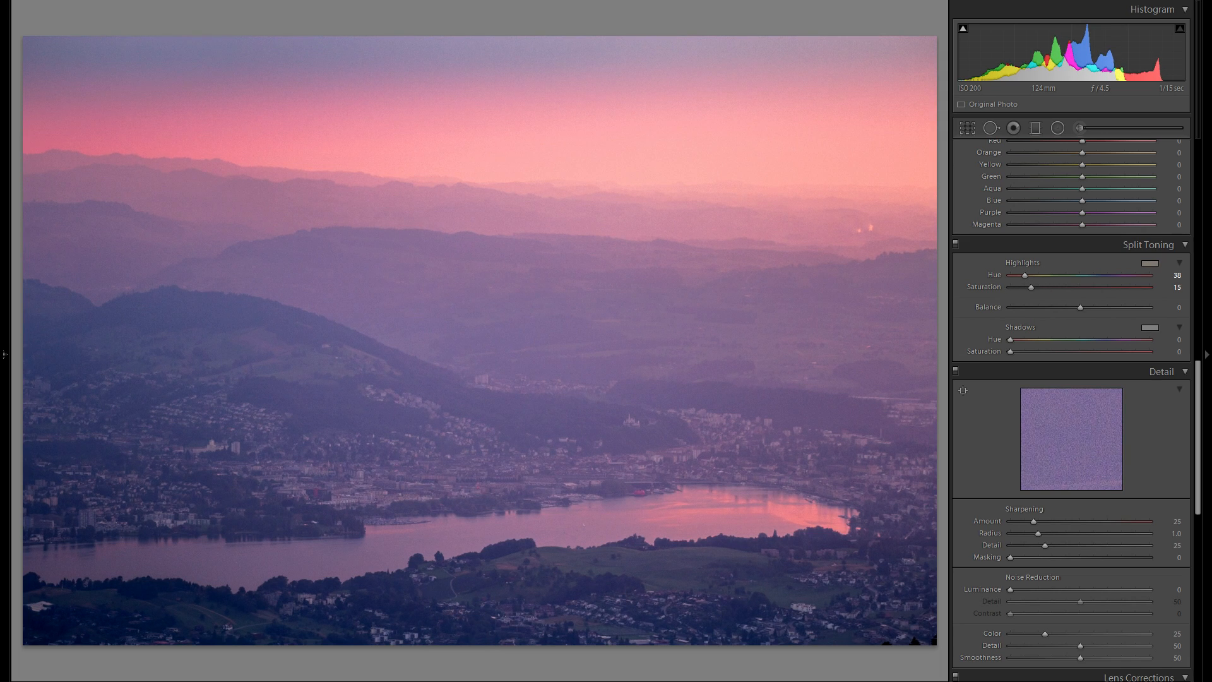
# - Set the split-toning shadows to Hue 203 with Saturation 0
pyautogui.click(1144, 329)
pyautogui.moveTo(1010, 340); pyautogui.dragTo(1114, 340)
pyautogui.moveTo(1051, 352)
pyautogui.mouseDown()
pyautogui.moveTo(1011, 352)
pyautogui.moveTo(1063, 351)
pyautogui.mouseUp()
pyautogui.moveTo(1113, 340)
pyautogui.mouseDown()
pyautogui.moveTo(1067, 340)
pyautogui.moveTo(1089, 339)
pyautogui.mouseUp()
pyautogui.moveTo(1063, 352); pyautogui.dragTo(1011, 352)
# - Zoom into the town and set Luminance noise reduction to 64
pyautogui.scroll(1, 1124, 259)
pyautogui.scroll(-1, 1128, 284)
pyautogui.scroll(-1, 1131, 324)
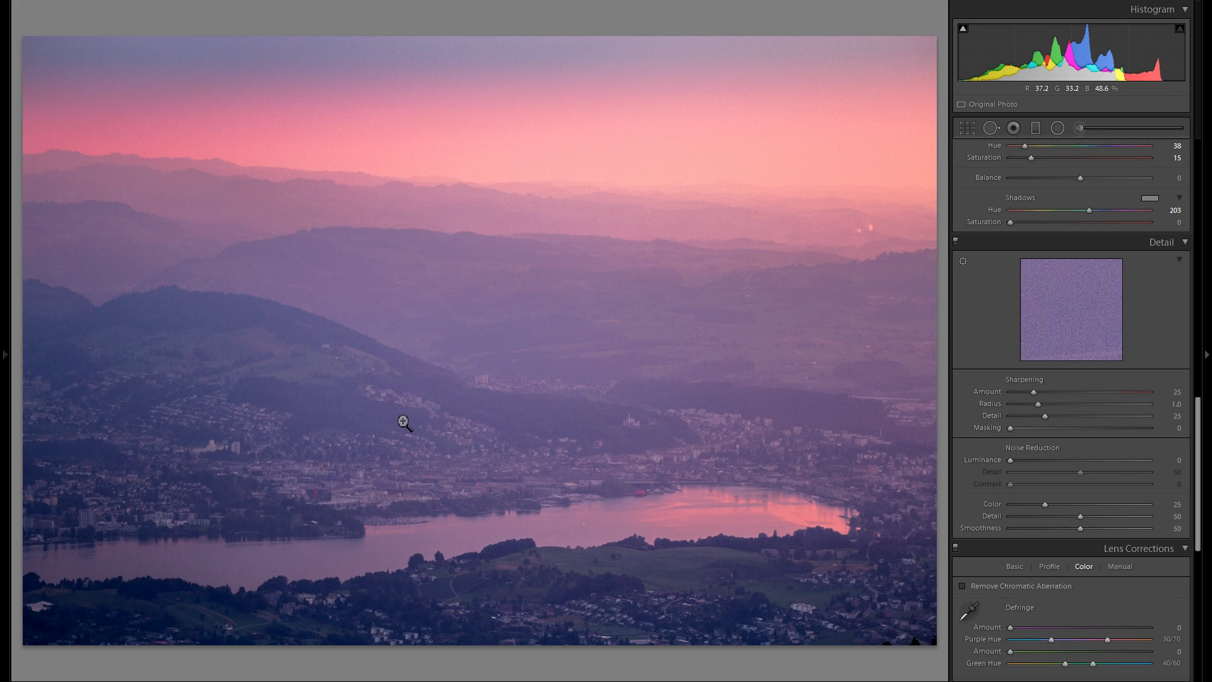
pyautogui.click(528, 533)
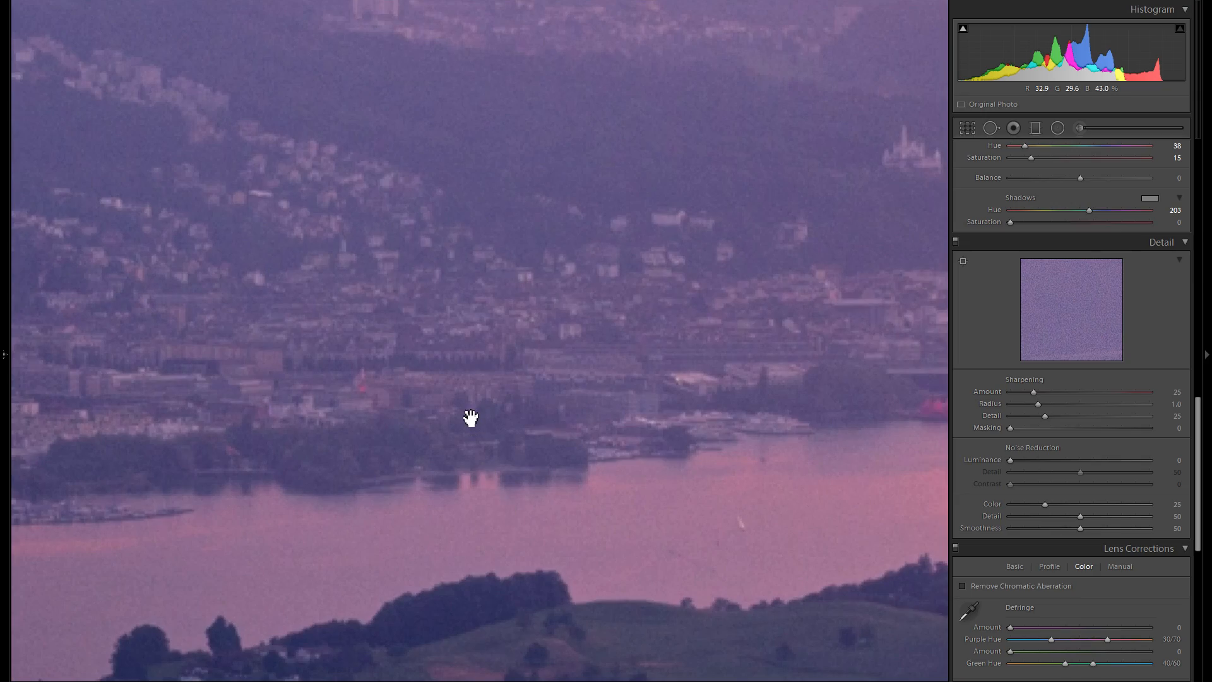
pyautogui.moveTo(510, 359); pyautogui.dragTo(647, 512)
pyautogui.moveTo(635, 381); pyautogui.dragTo(607, 498)
pyautogui.moveTo(338, 430); pyautogui.dragTo(449, 352)
pyautogui.click(1075, 461)
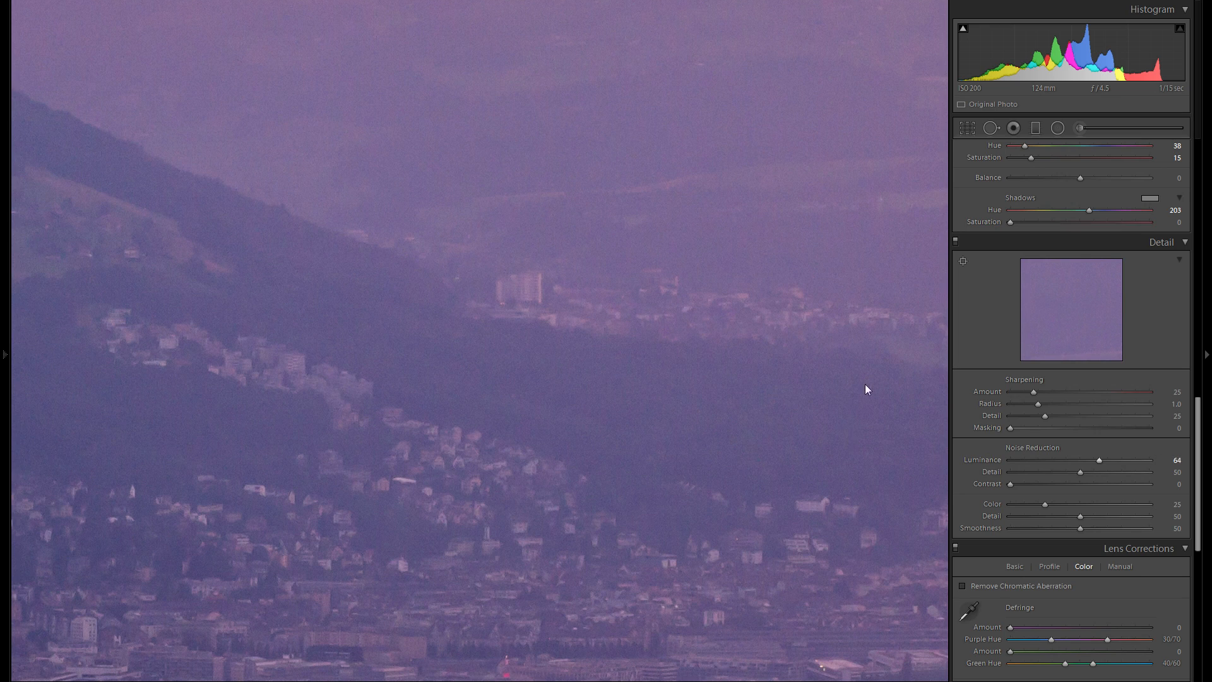
# - Pan around the zoomed image to examine noise in the hills and town
pyautogui.moveTo(837, 425); pyautogui.dragTo(595, 490)
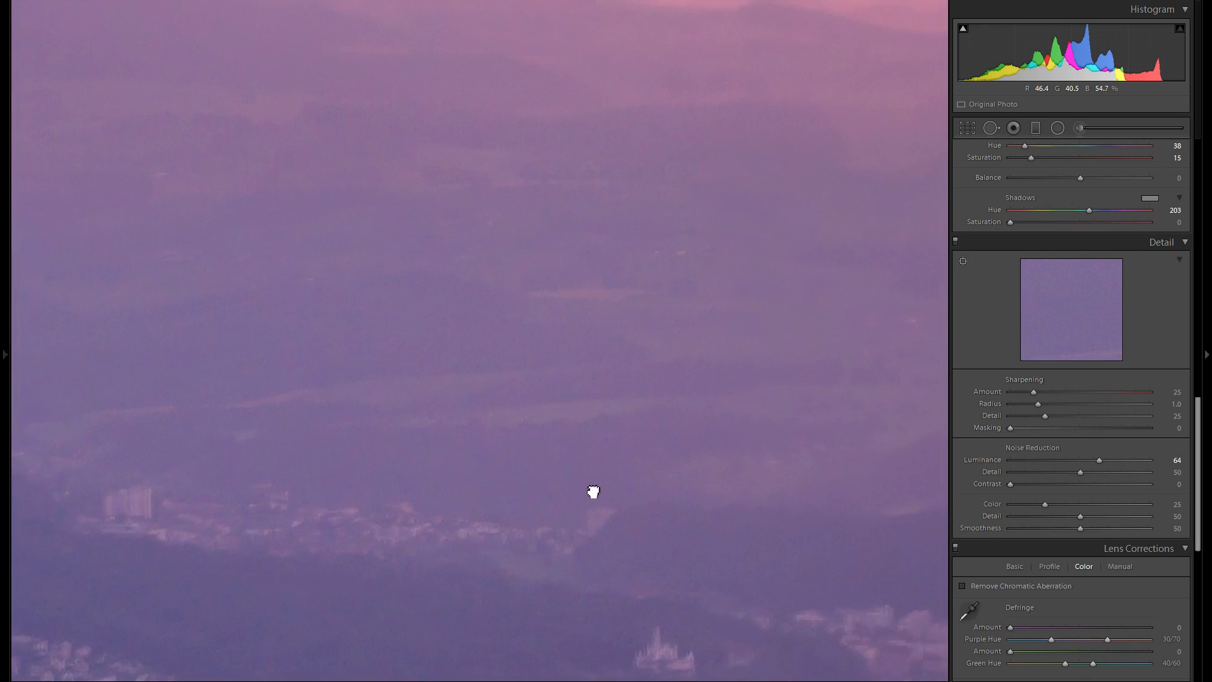
pyautogui.moveTo(820, 449); pyautogui.dragTo(490, 487)
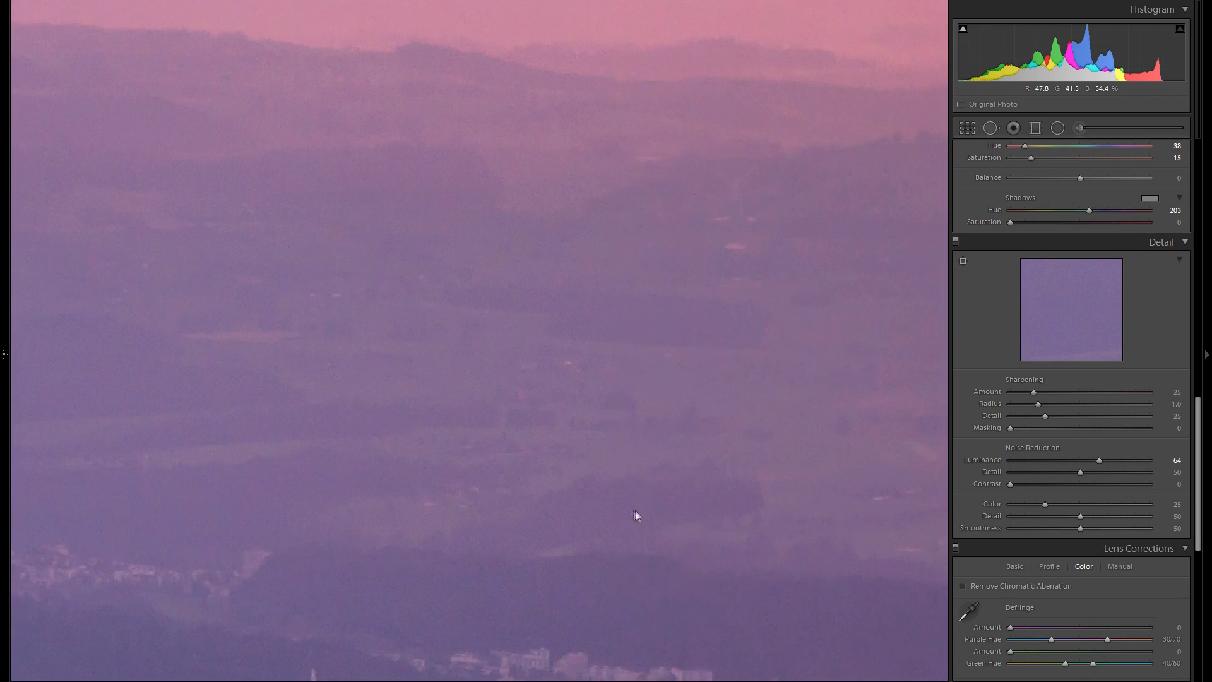
pyautogui.moveTo(636, 514); pyautogui.dragTo(601, 517)
pyautogui.moveTo(676, 524); pyautogui.dragTo(742, 435)
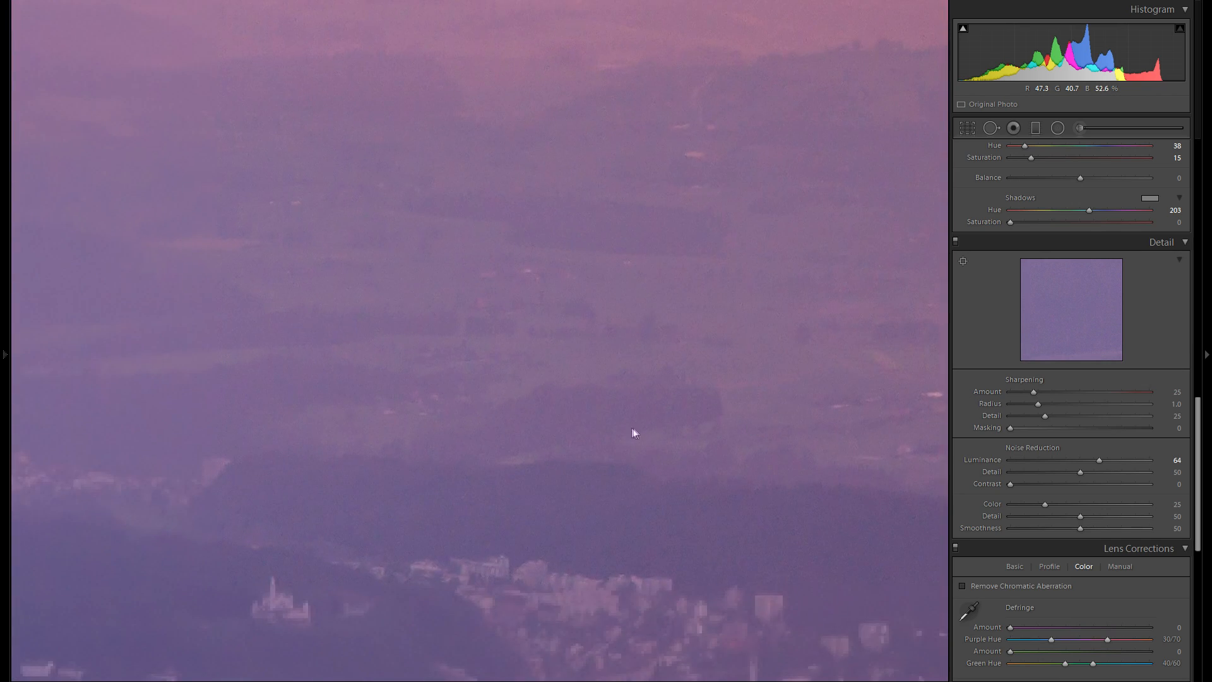
pyautogui.moveTo(595, 424); pyautogui.dragTo(731, 371)
pyautogui.moveTo(536, 409); pyautogui.dragTo(771, 238)
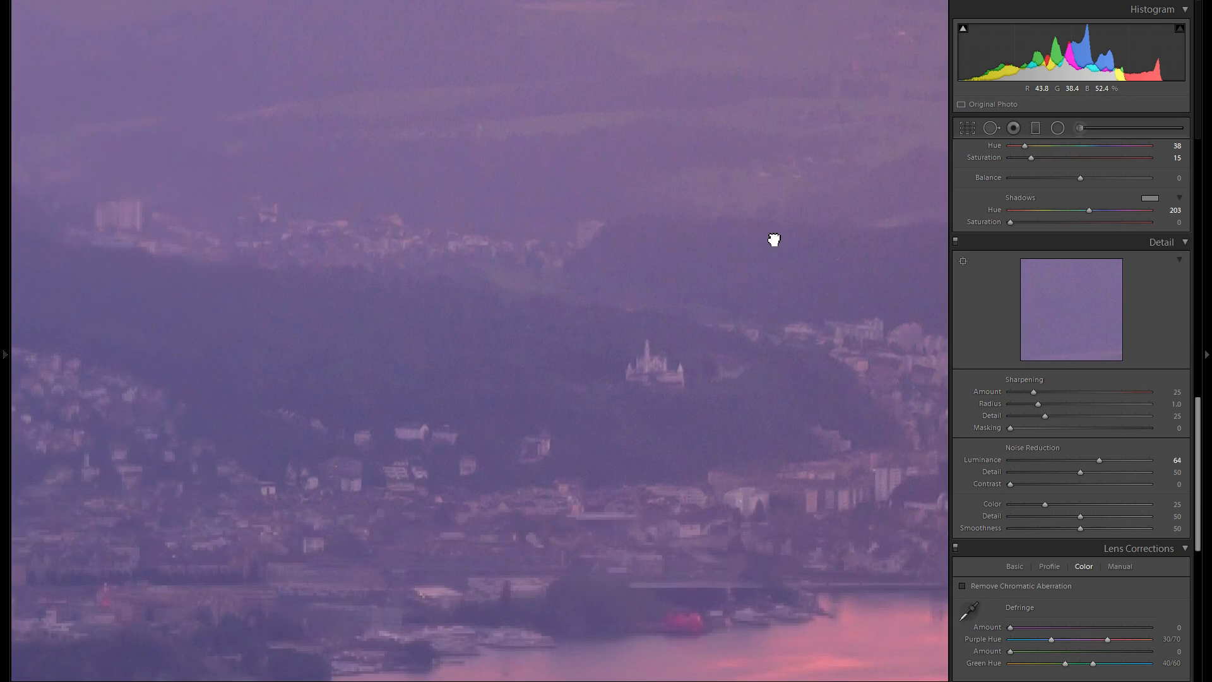
pyautogui.moveTo(679, 307); pyautogui.dragTo(842, 447)
# - Set Color noise reduction to 67
pyautogui.moveTo(724, 407); pyautogui.dragTo(698, 463)
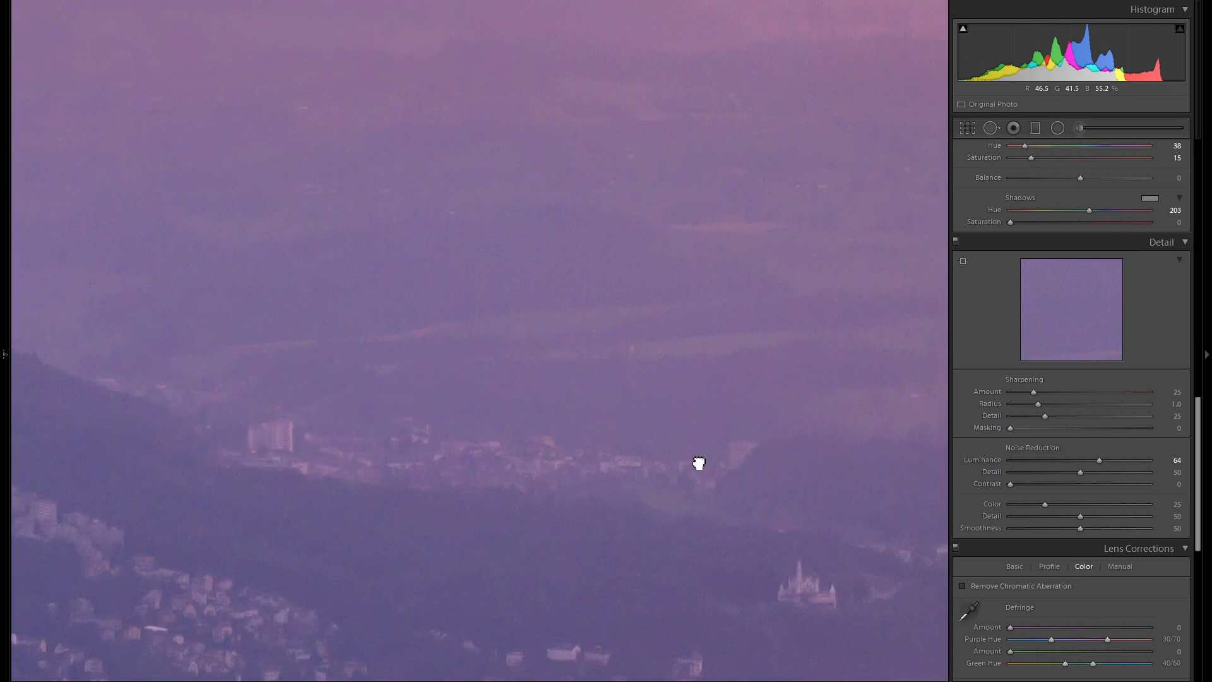
pyautogui.moveTo(579, 433); pyautogui.dragTo(603, 354)
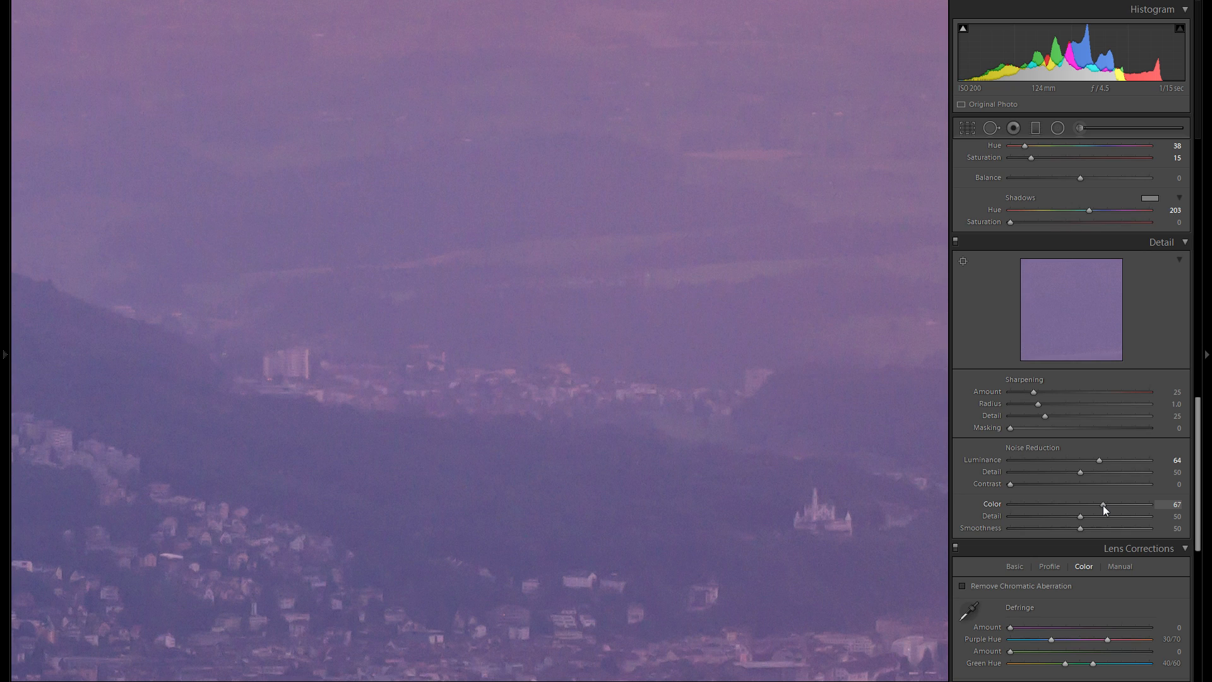
# - Set Color noise reduction to 100 and pan across the zoomed town before returning to the full view
pyautogui.moveTo(1104, 505); pyautogui.dragTo(1209, 510)
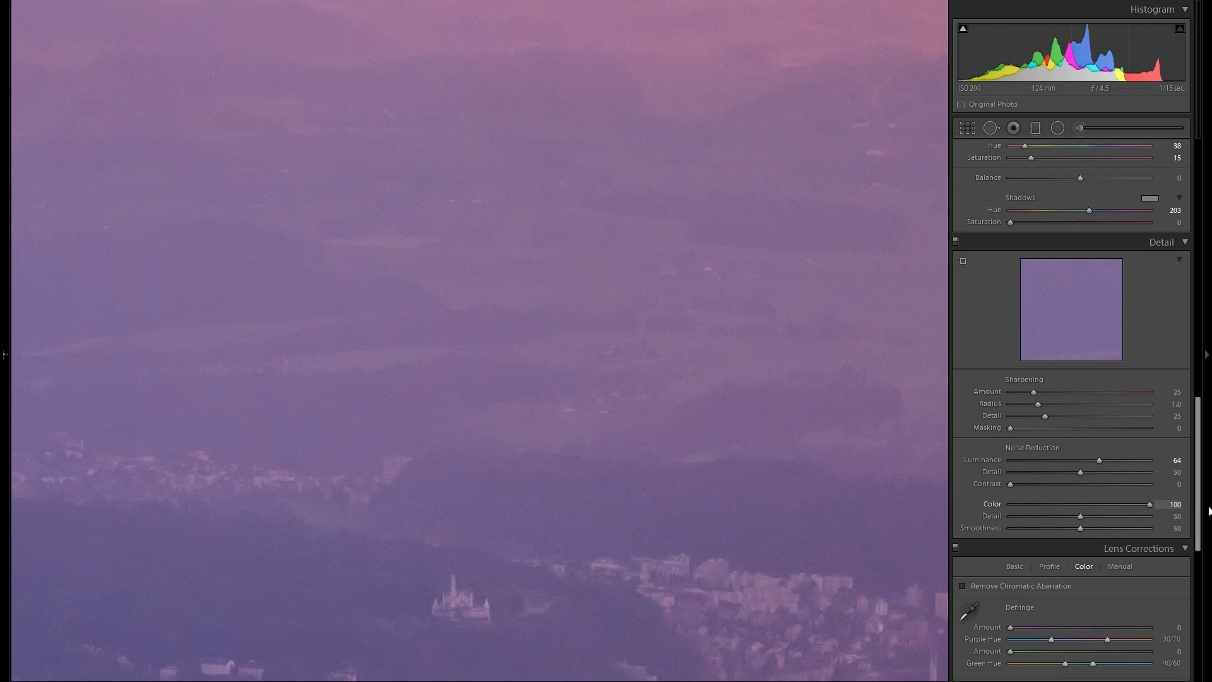
pyautogui.moveTo(802, 388); pyautogui.dragTo(704, 425)
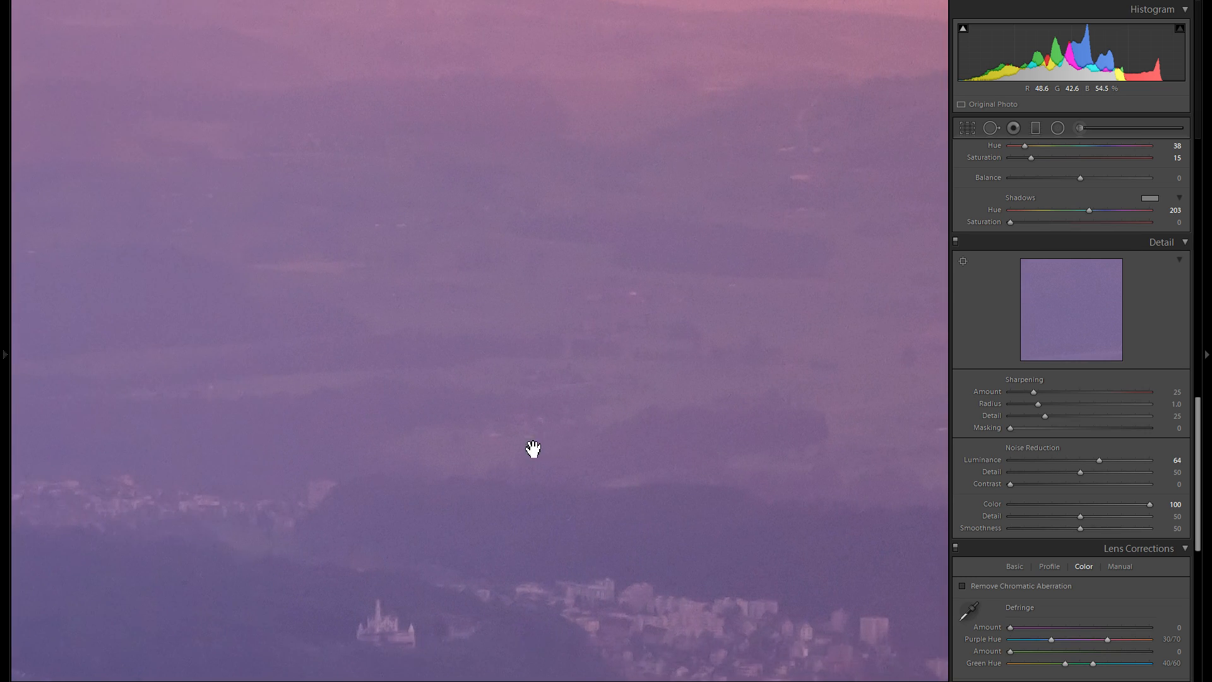
pyautogui.moveTo(533, 449); pyautogui.dragTo(766, 423)
pyautogui.click(714, 425)
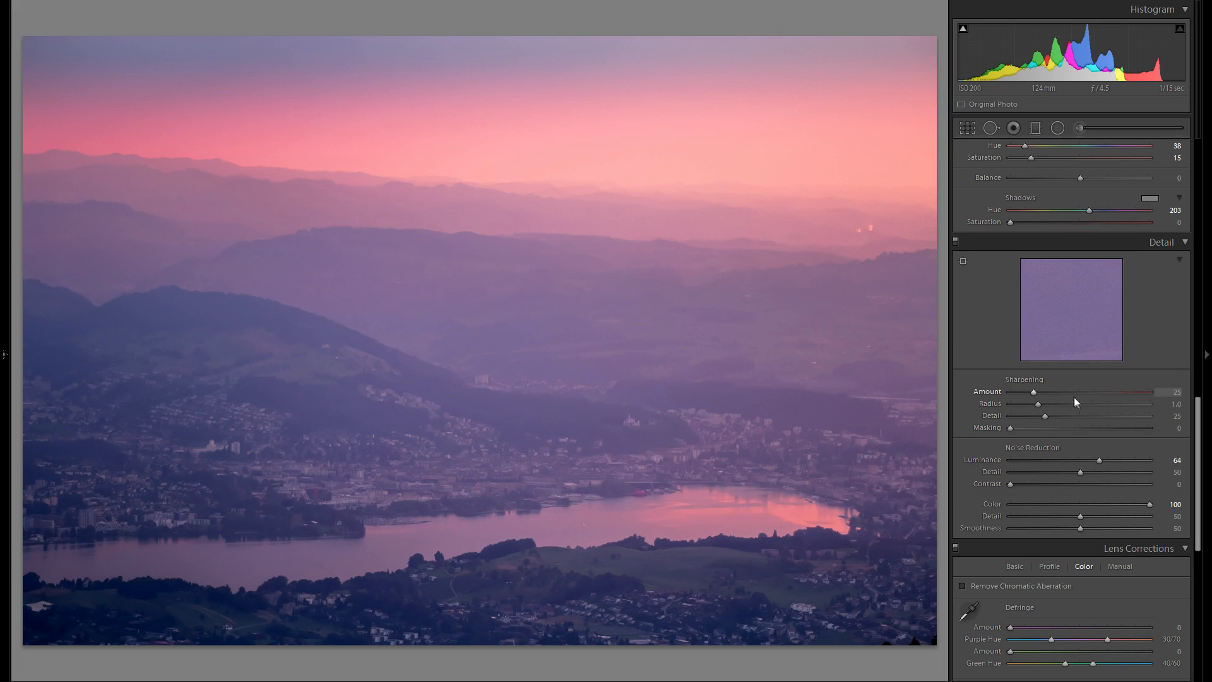
# - Set sharpening Amount to 81 and Masking to 42, checking the town at full zoom
pyautogui.moveTo(1077, 393); pyautogui.dragTo(1086, 393)
pyautogui.click(558, 442)
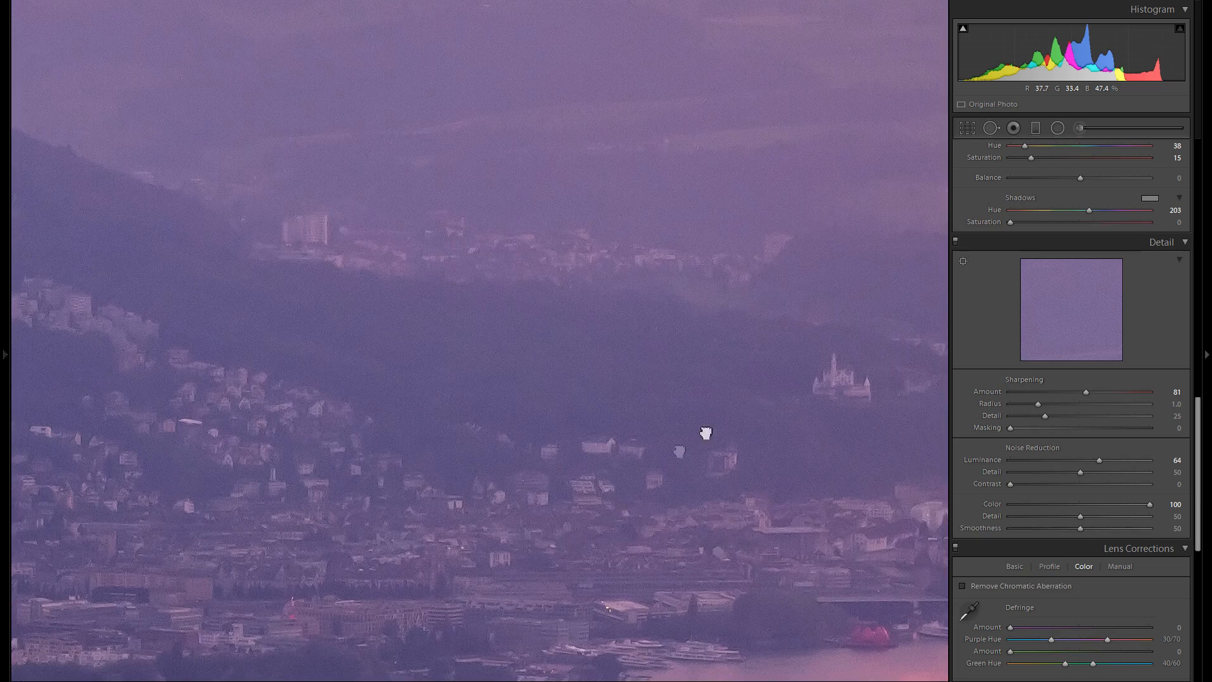
pyautogui.moveTo(619, 499); pyautogui.dragTo(828, 355)
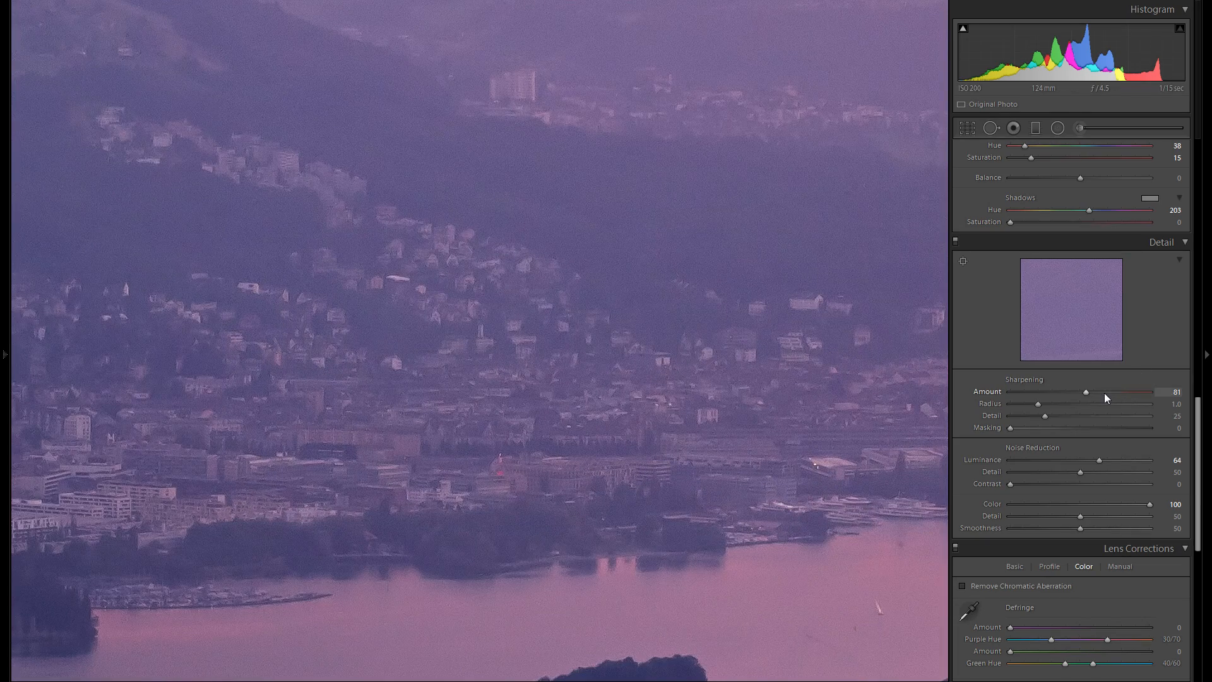
pyautogui.moveTo(1105, 393); pyautogui.dragTo(1101, 393)
pyautogui.moveTo(1087, 395); pyautogui.dragTo(1086, 395)
pyautogui.moveTo(638, 406); pyautogui.dragTo(1069, 431)
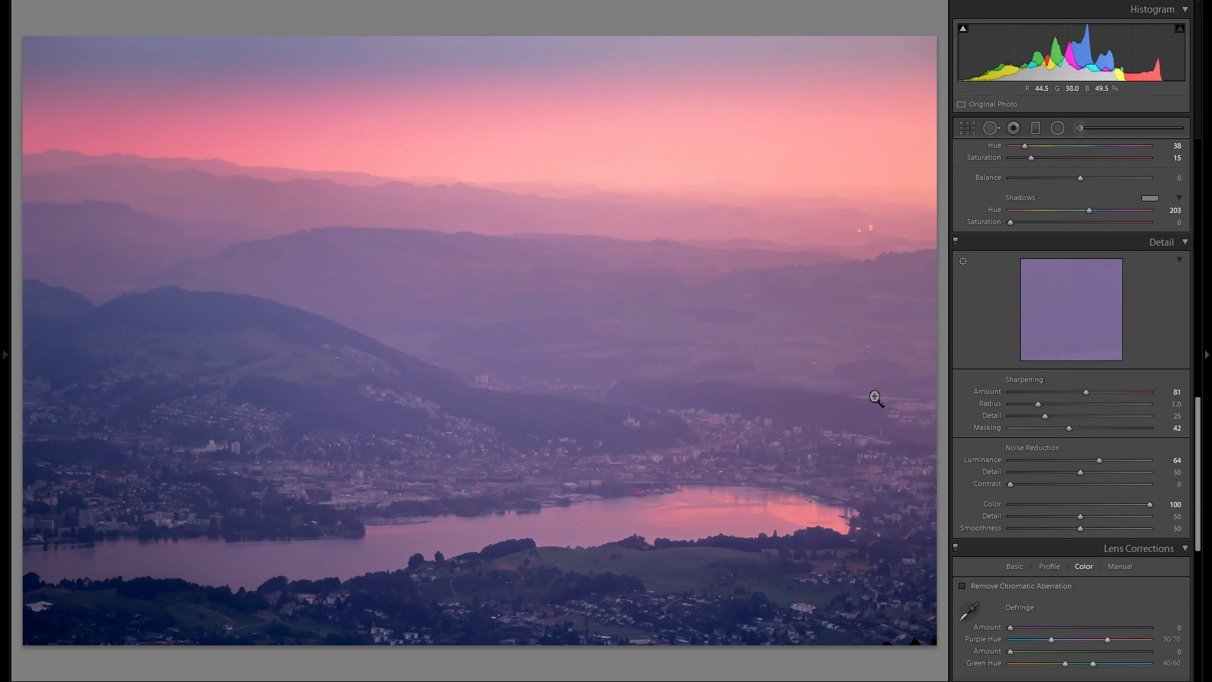
# - Enable lens profile corrections and choose Tamron as the lens make
pyautogui.scroll(5, 1004, 499)
pyautogui.scroll(-7, 1023, 490)
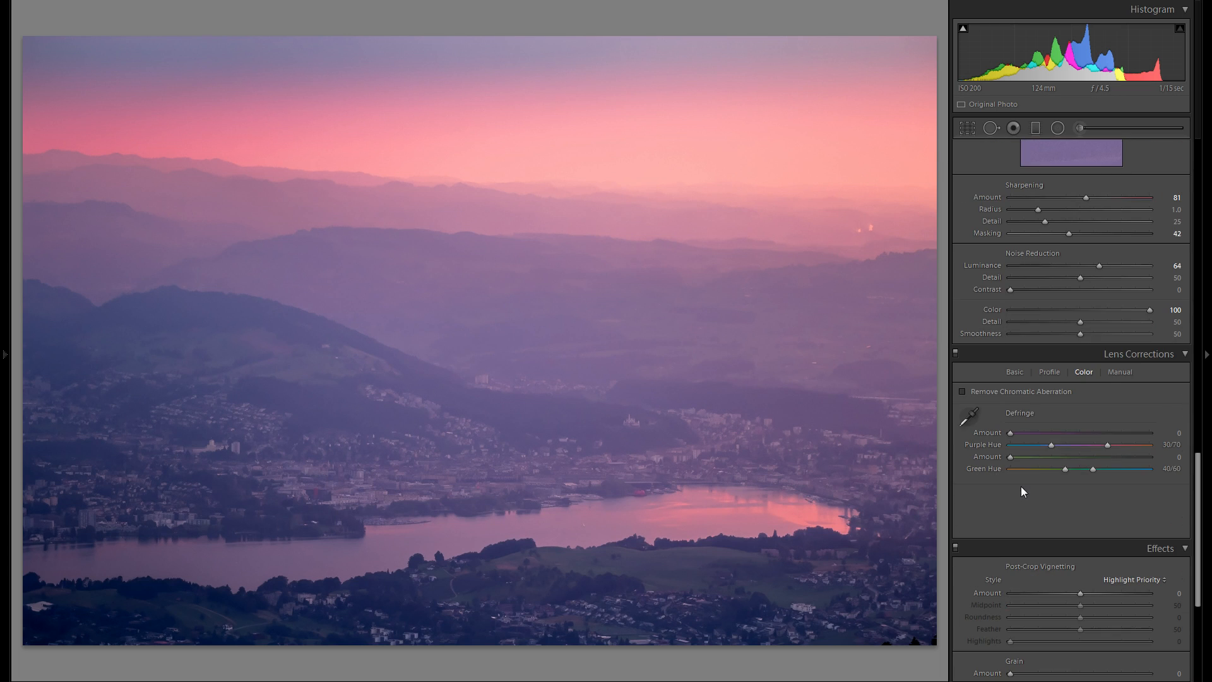
pyautogui.scroll(-2, 1057, 477)
pyautogui.scroll(2, 1063, 476)
pyautogui.click(999, 392)
pyautogui.click(1049, 374)
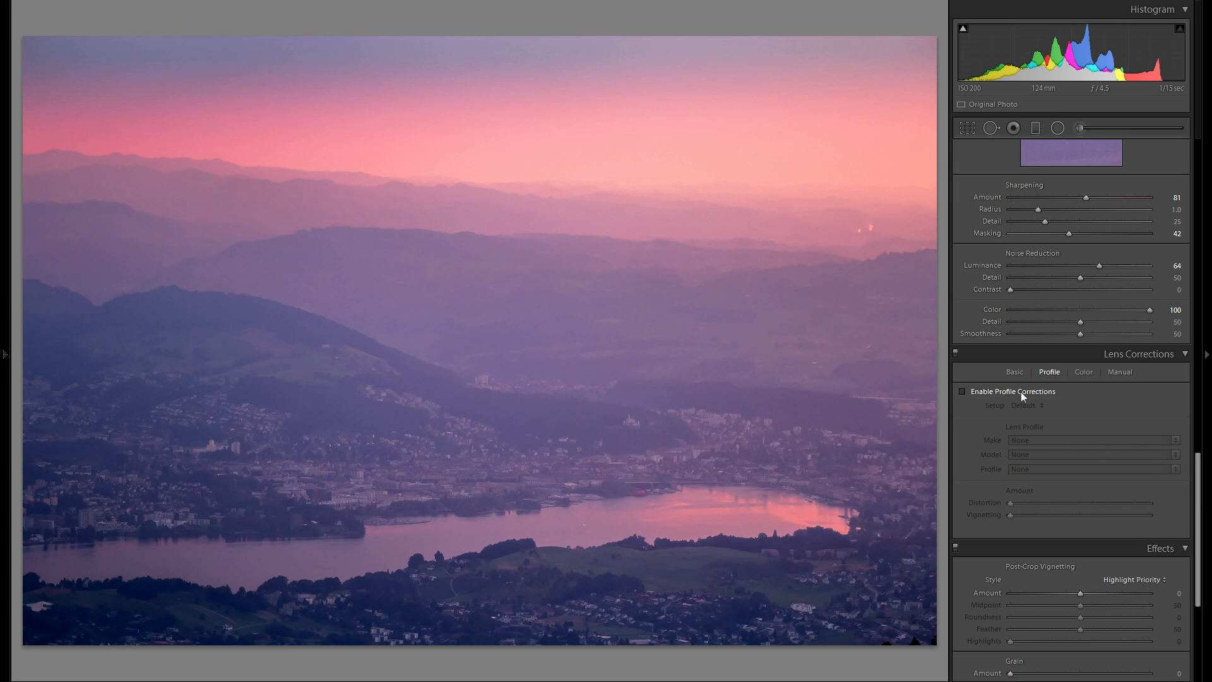
pyautogui.click(1063, 441)
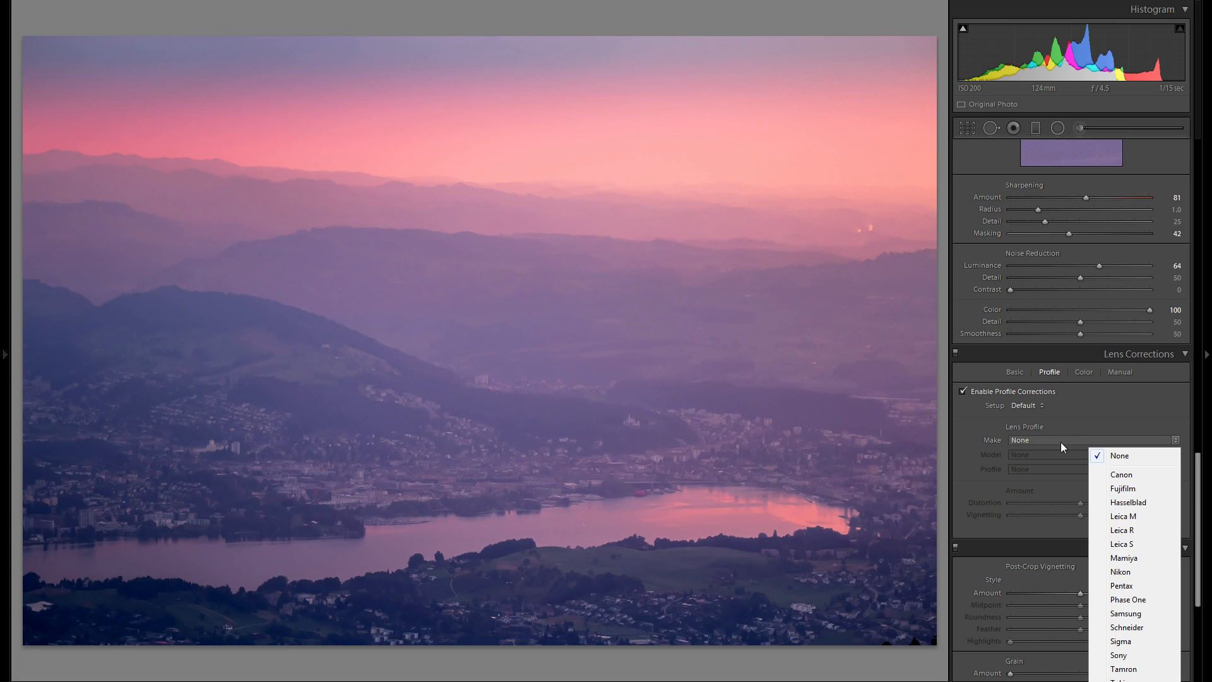
pyautogui.click(1148, 673)
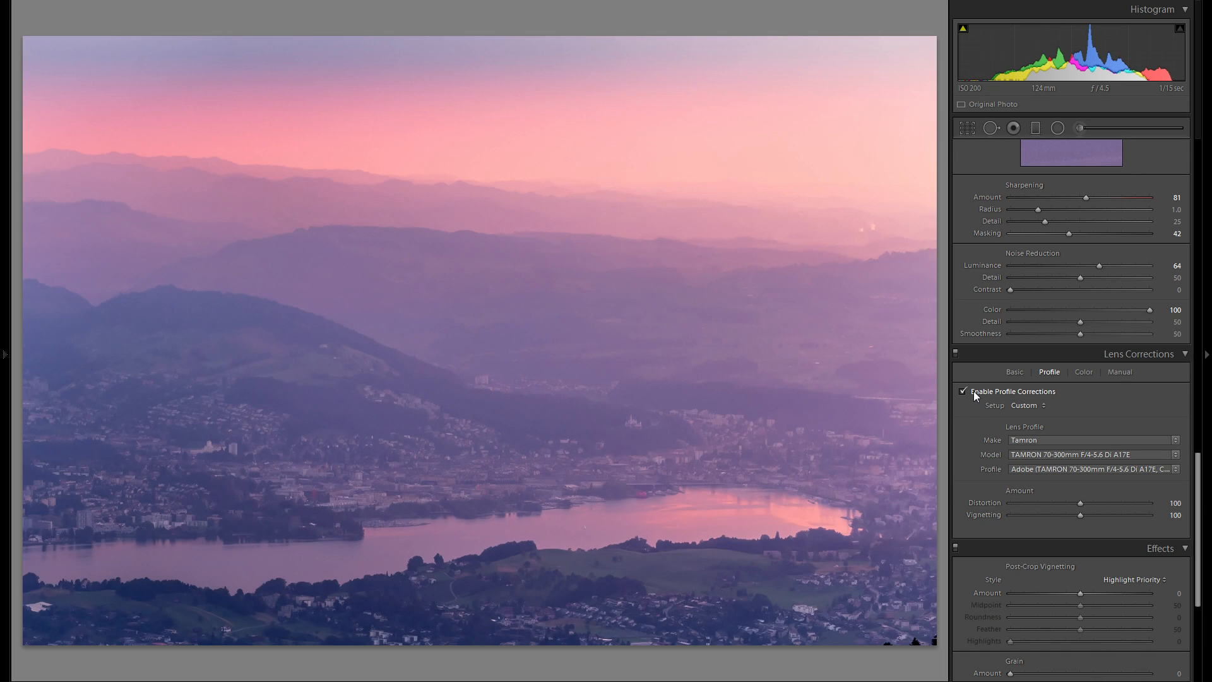
# - Toggle the profile corrections off and on to compare the effect
pyautogui.click(975, 395)
pyautogui.click(981, 393)
pyautogui.click(990, 393)
pyautogui.click(990, 393)
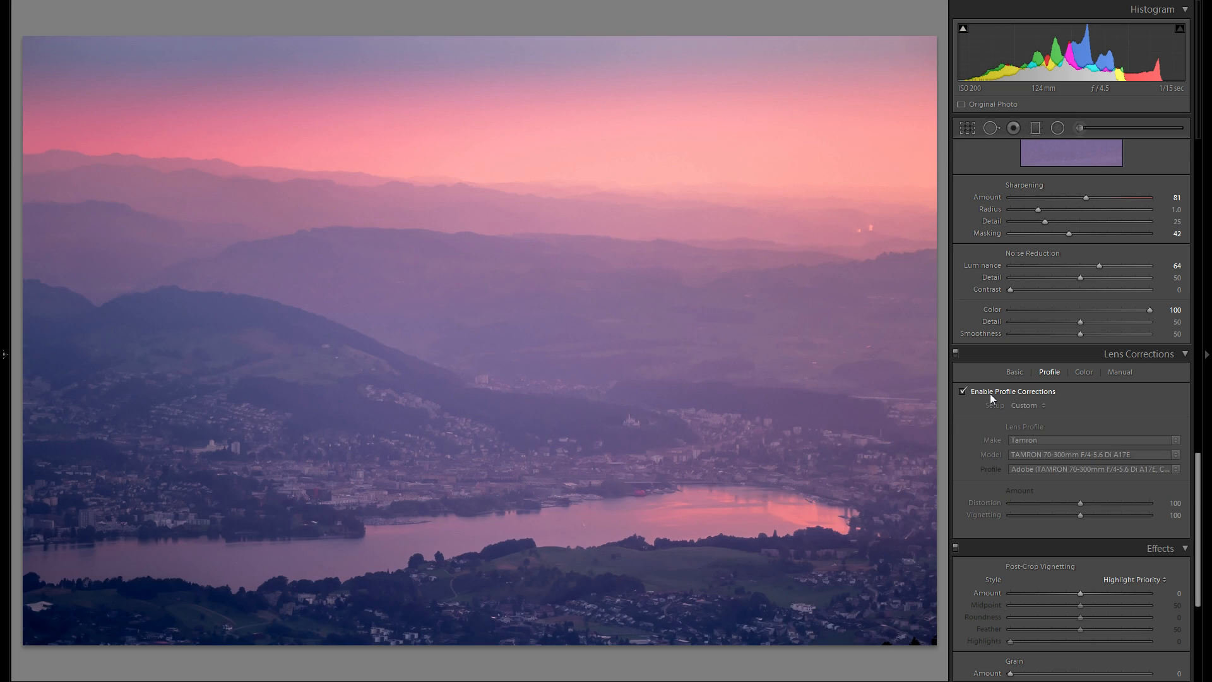
# - Set the lens profile Vignetting amount to 0
pyautogui.moveTo(1084, 518); pyautogui.dragTo(983, 520)
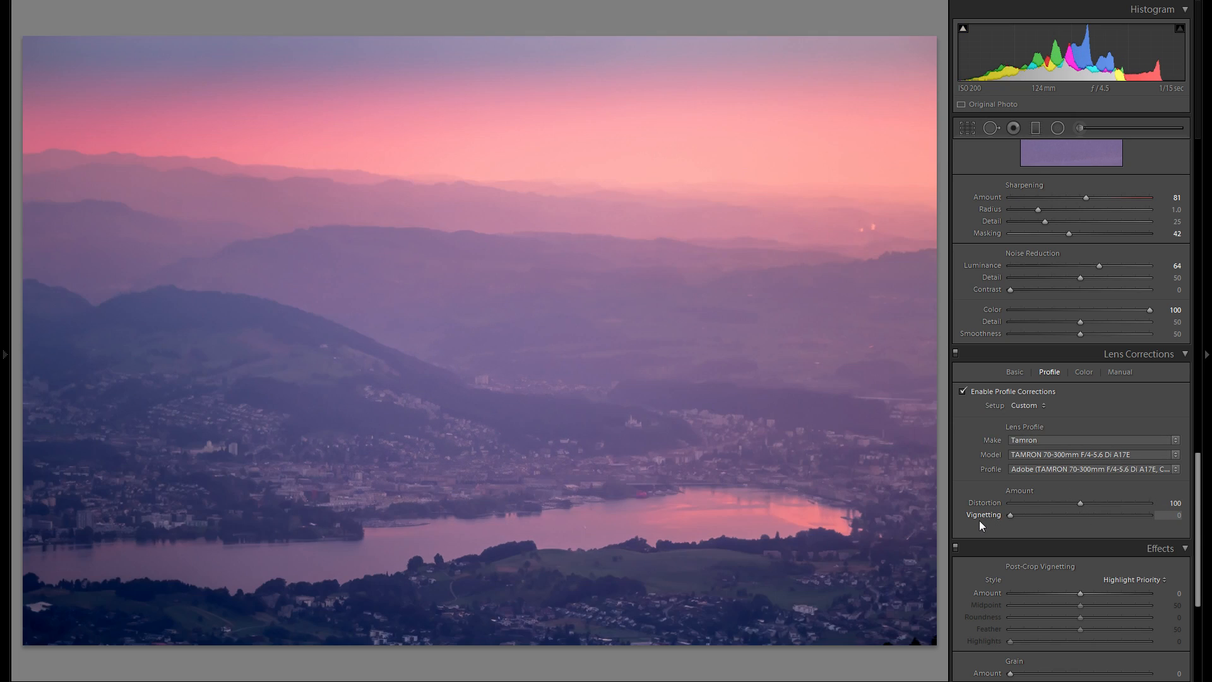
pyautogui.doubleClick(988, 513)
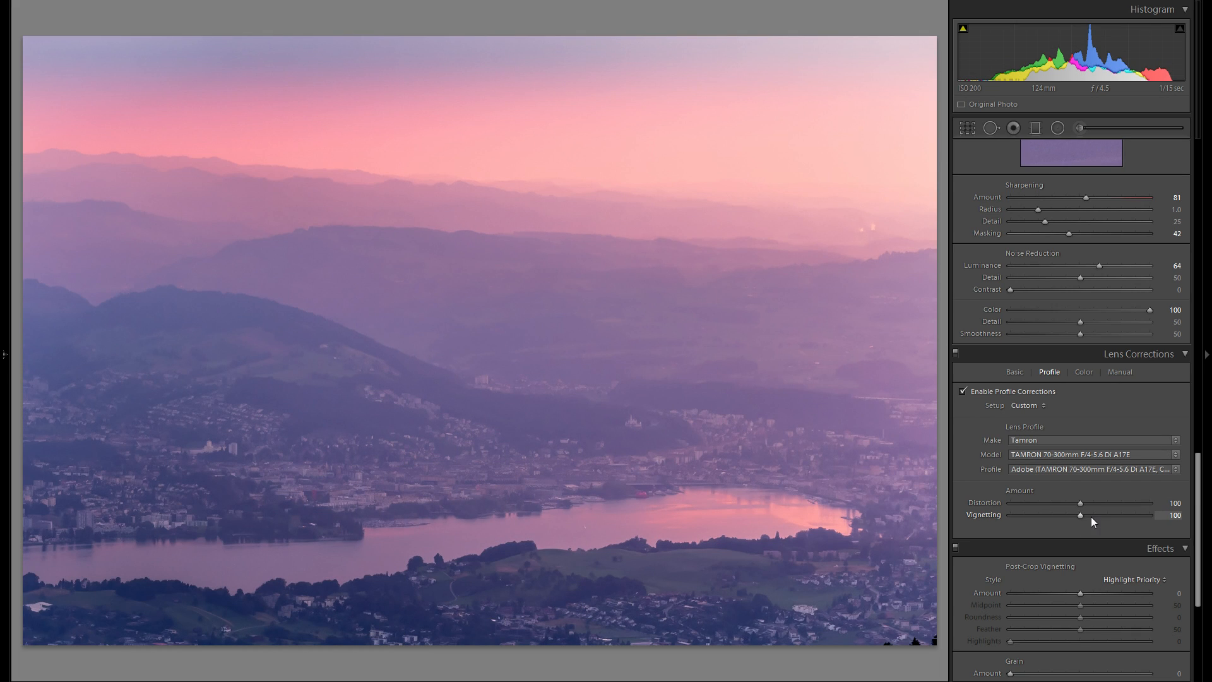
pyautogui.moveTo(1080, 517); pyautogui.dragTo(927, 533)
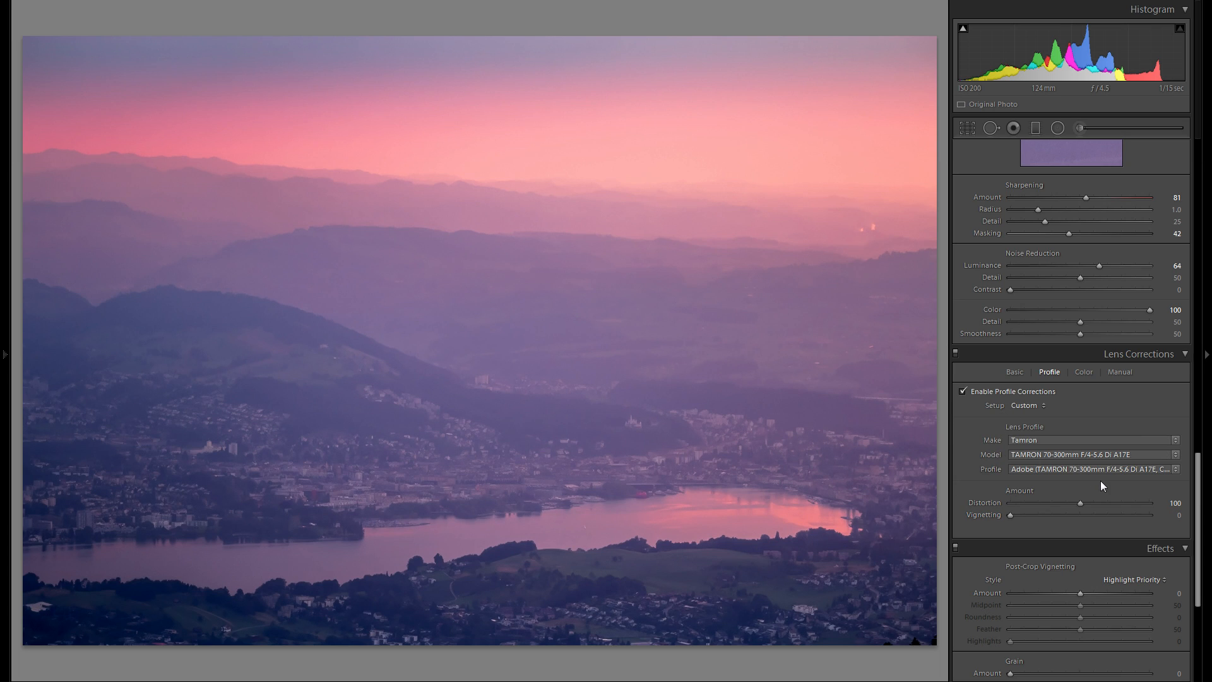
# - Set the post-crop vignetting Amount to -2
pyautogui.scroll(4, 1099, 452)
pyautogui.scroll(2, 1096, 450)
pyautogui.scroll(-2, 1089, 449)
pyautogui.scroll(-8, 1083, 453)
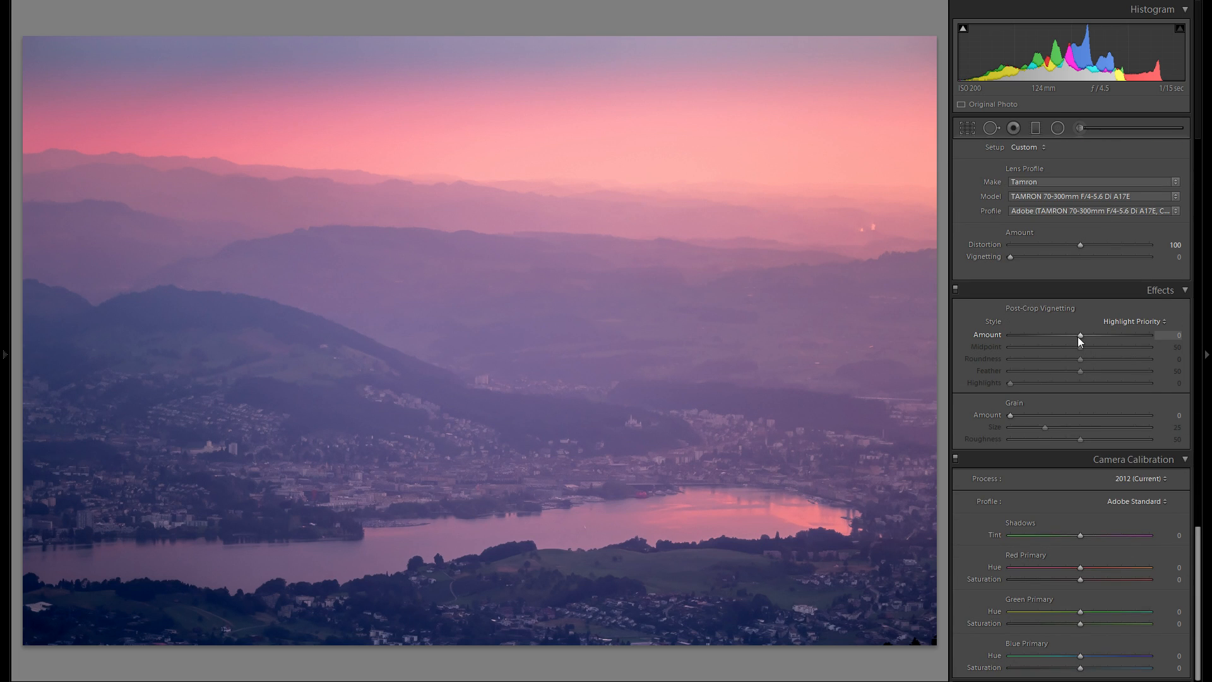
pyautogui.moveTo(1078, 337); pyautogui.dragTo(1077, 339)
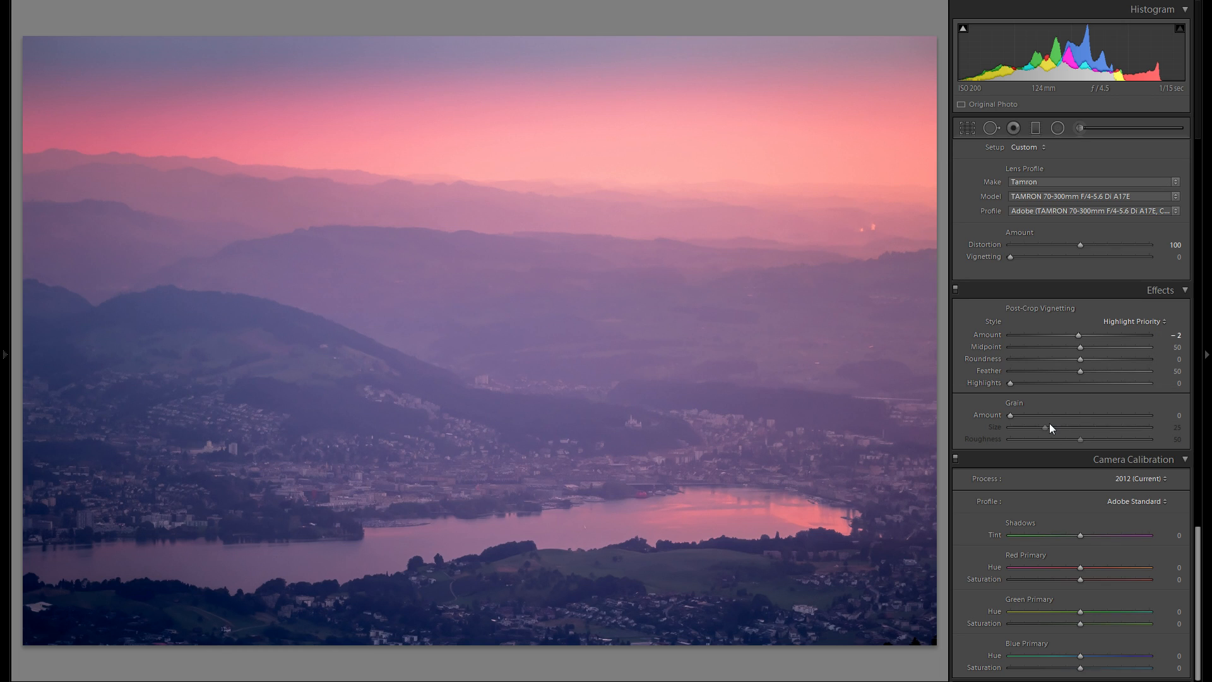
# - Add a diagonal graduated filter across the sky and hills and set its Exposure to 0.23
pyautogui.scroll(15, 1050, 424)
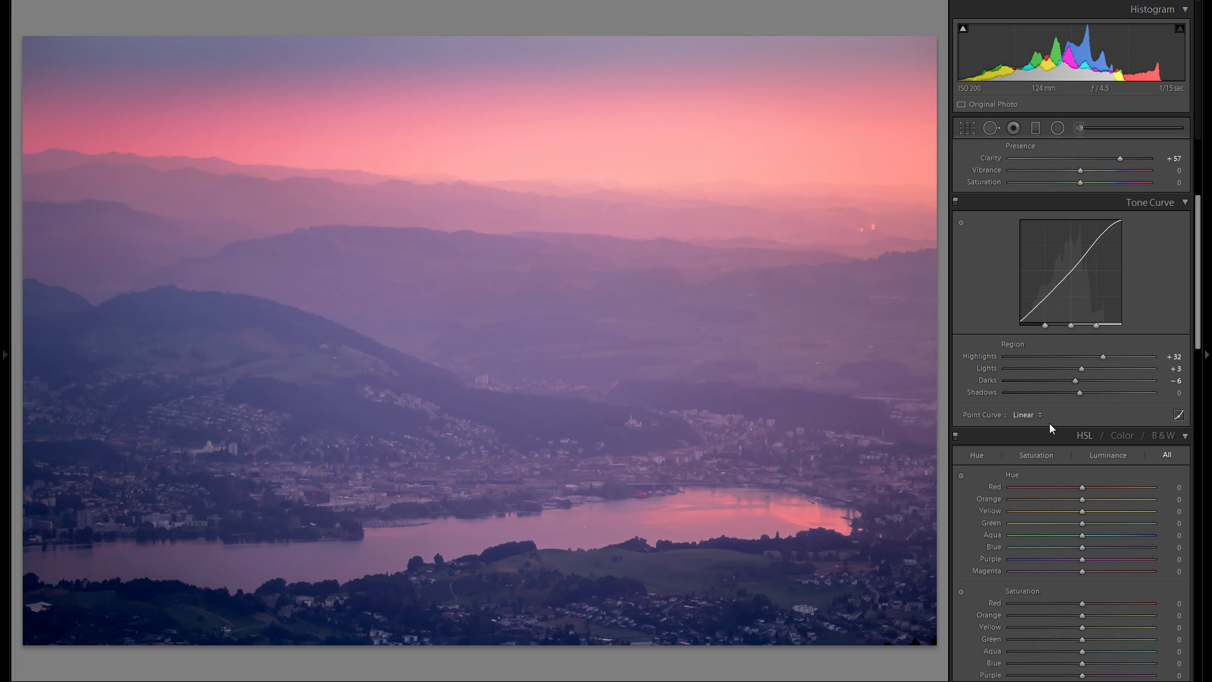
pyautogui.click(1035, 130)
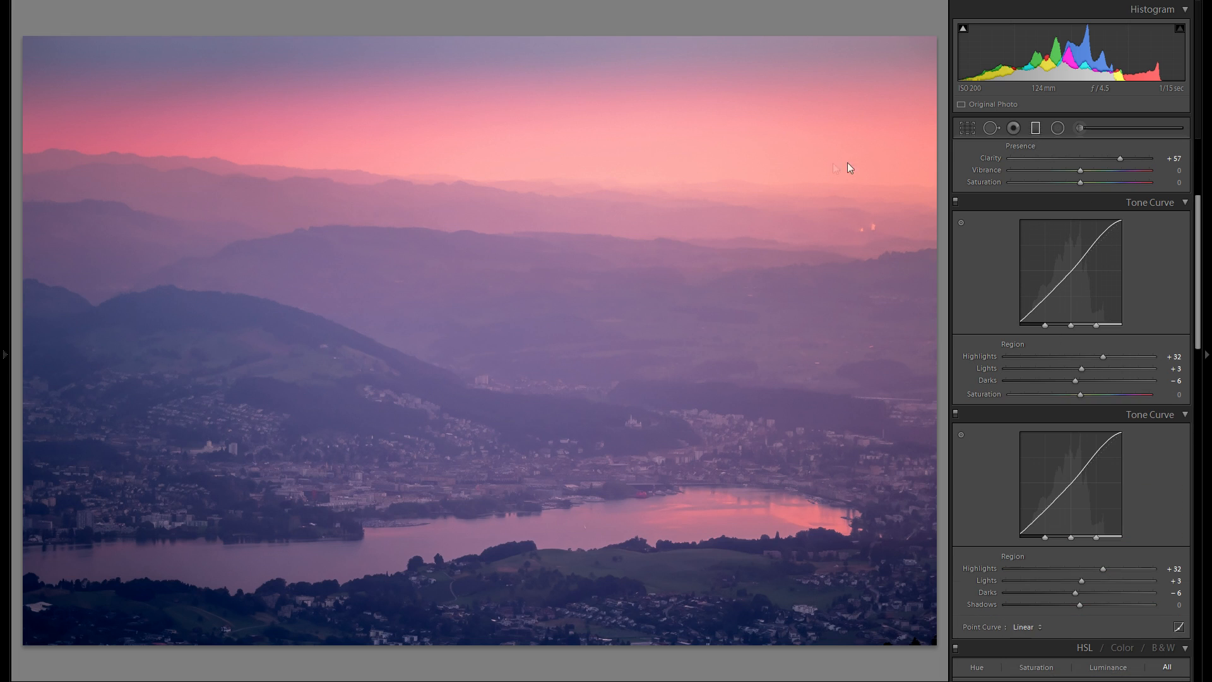
pyautogui.moveTo(731, 138); pyautogui.dragTo(604, 365)
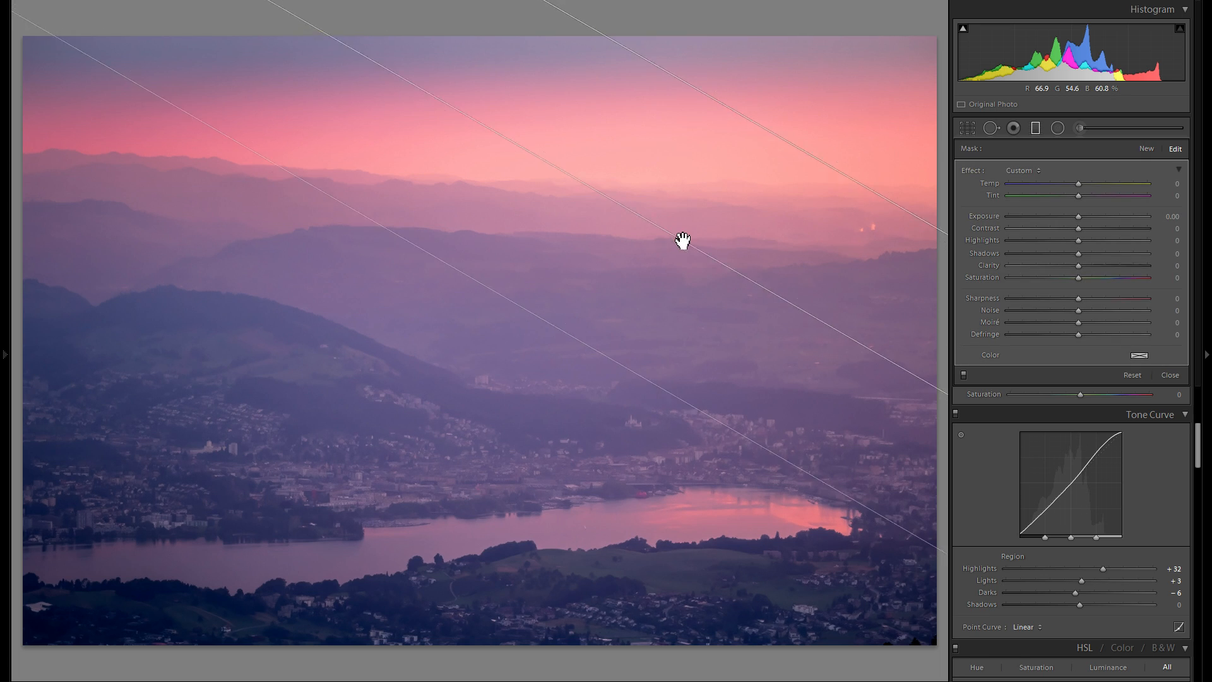
pyautogui.moveTo(1078, 215); pyautogui.dragTo(1081, 216)
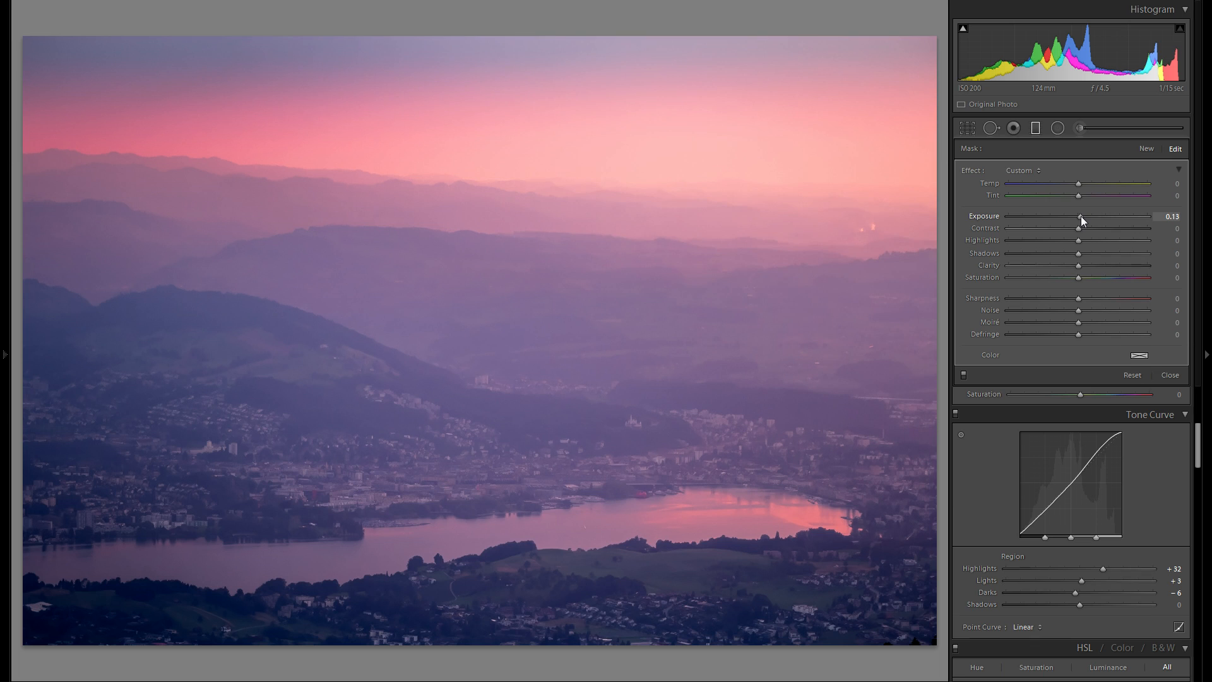
pyautogui.moveTo(780, 293); pyautogui.dragTo(797, 284)
pyautogui.moveTo(683, 241); pyautogui.dragTo(736, 165)
pyautogui.moveTo(1080, 216); pyautogui.dragTo(1082, 217)
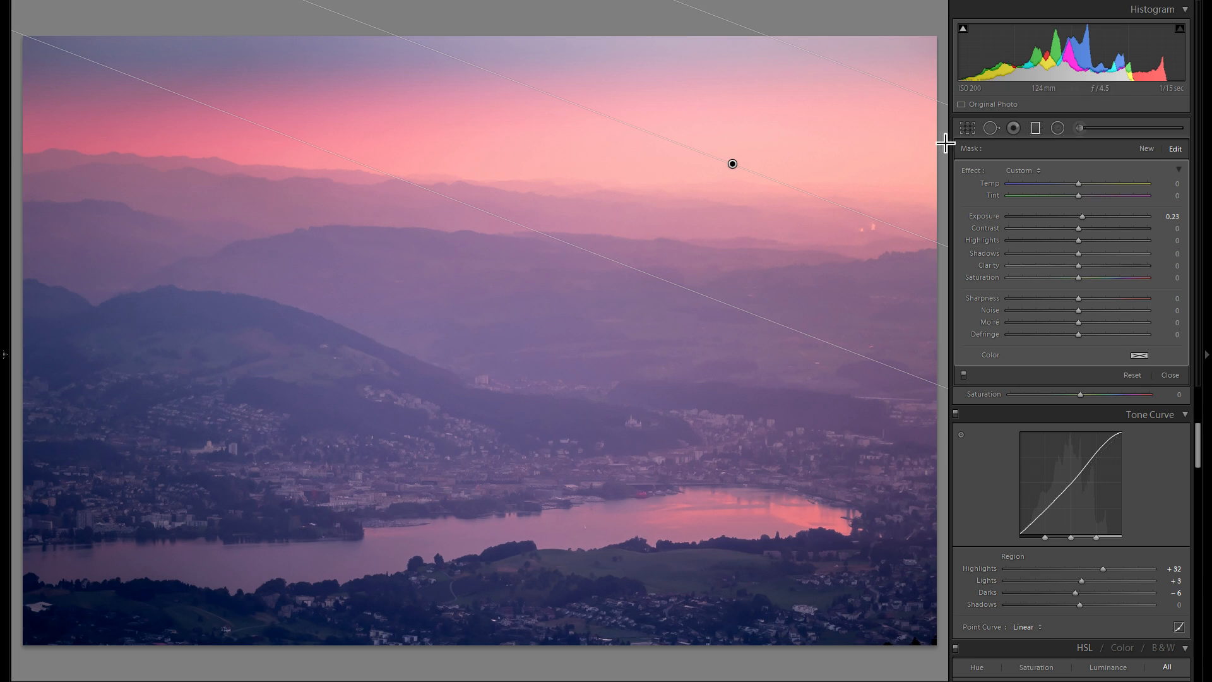
# - Add a second graduated filter from the upper left and set its Exposure to -0.13
pyautogui.click(1148, 151)
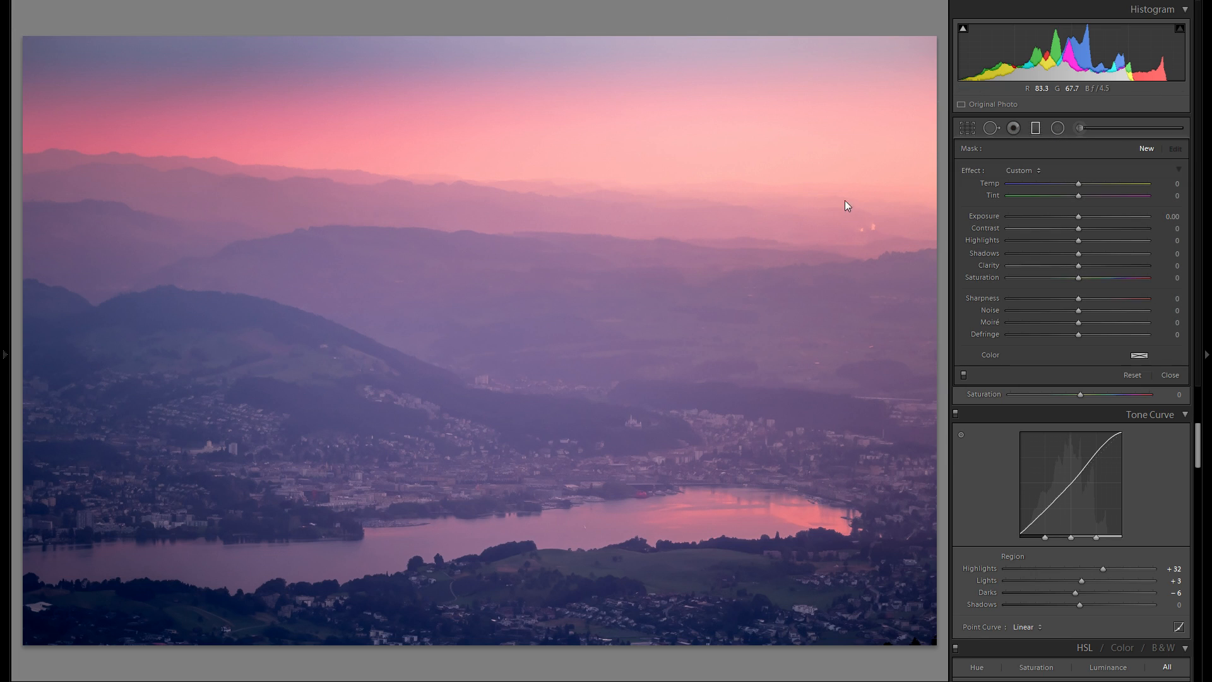
pyautogui.moveTo(290, 215); pyautogui.dragTo(214, 354)
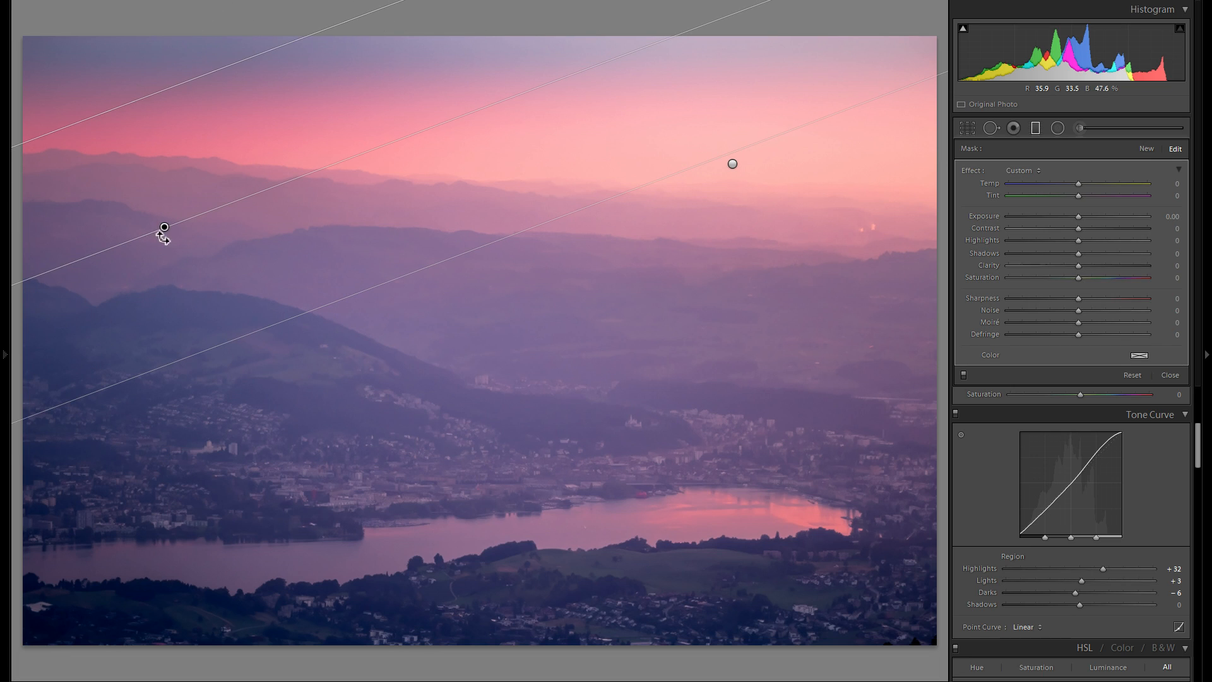
pyautogui.moveTo(172, 228); pyautogui.dragTo(167, 199)
pyautogui.moveTo(1085, 221); pyautogui.dragTo(1077, 219)
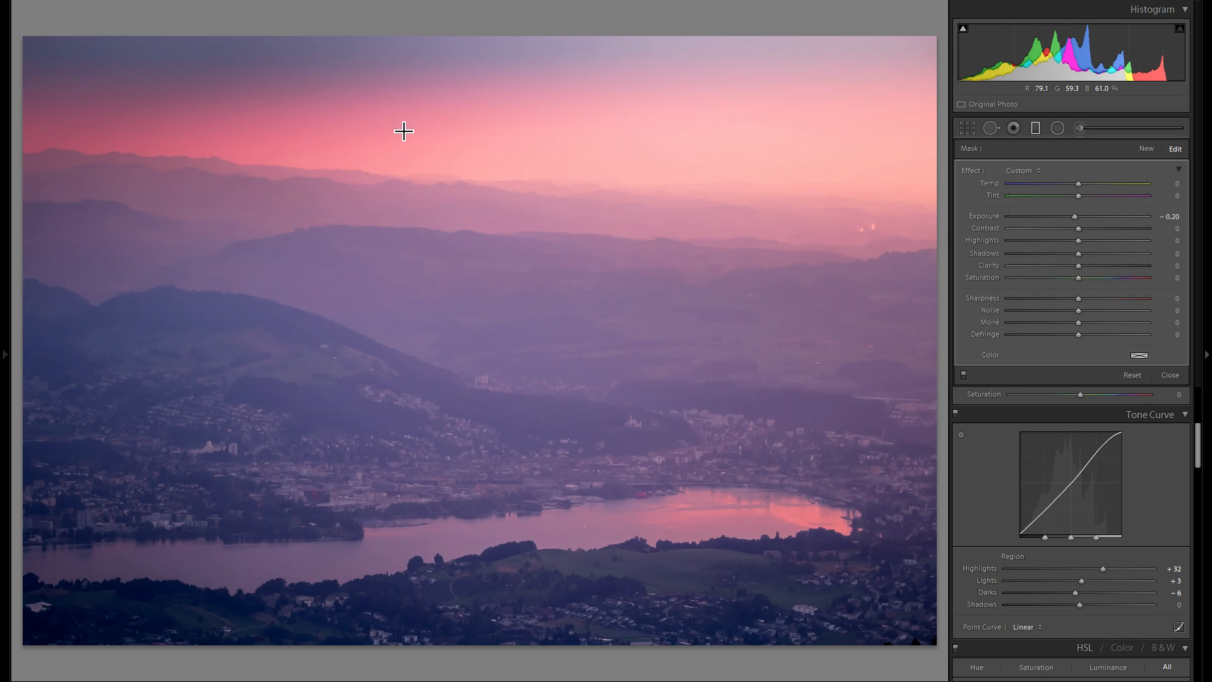
pyautogui.moveTo(198, 206); pyautogui.dragTo(297, 213)
pyautogui.doubleClick(994, 219)
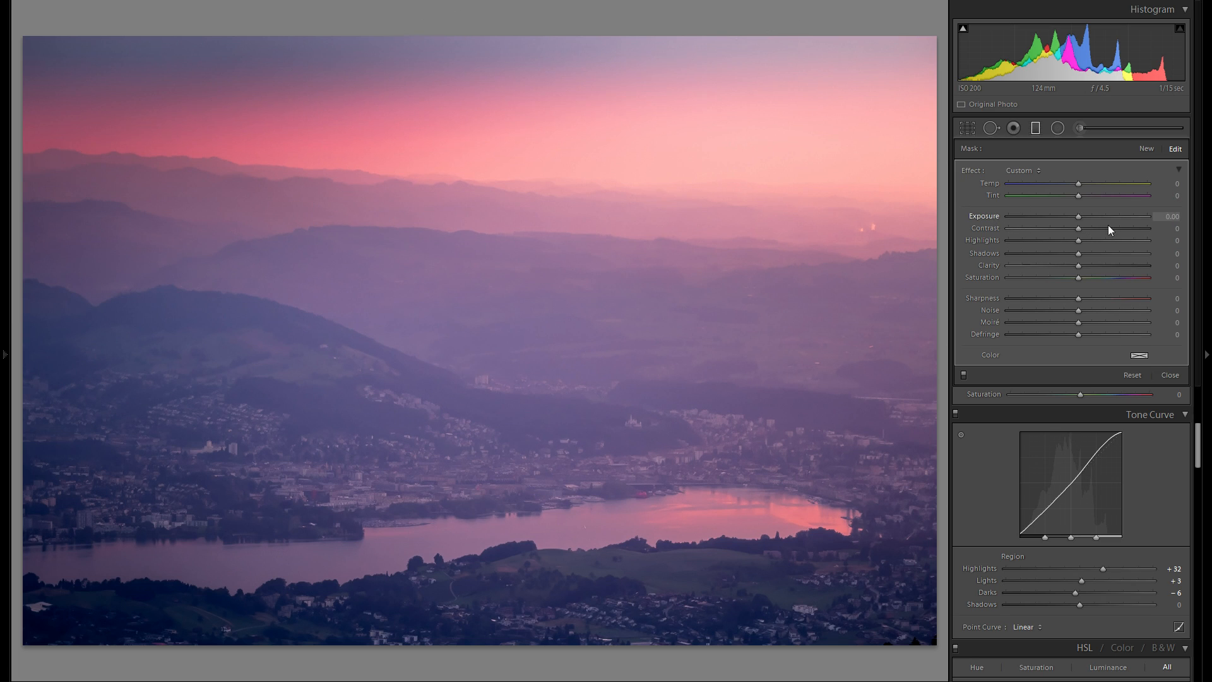
pyautogui.moveTo(1084, 216); pyautogui.dragTo(1074, 215)
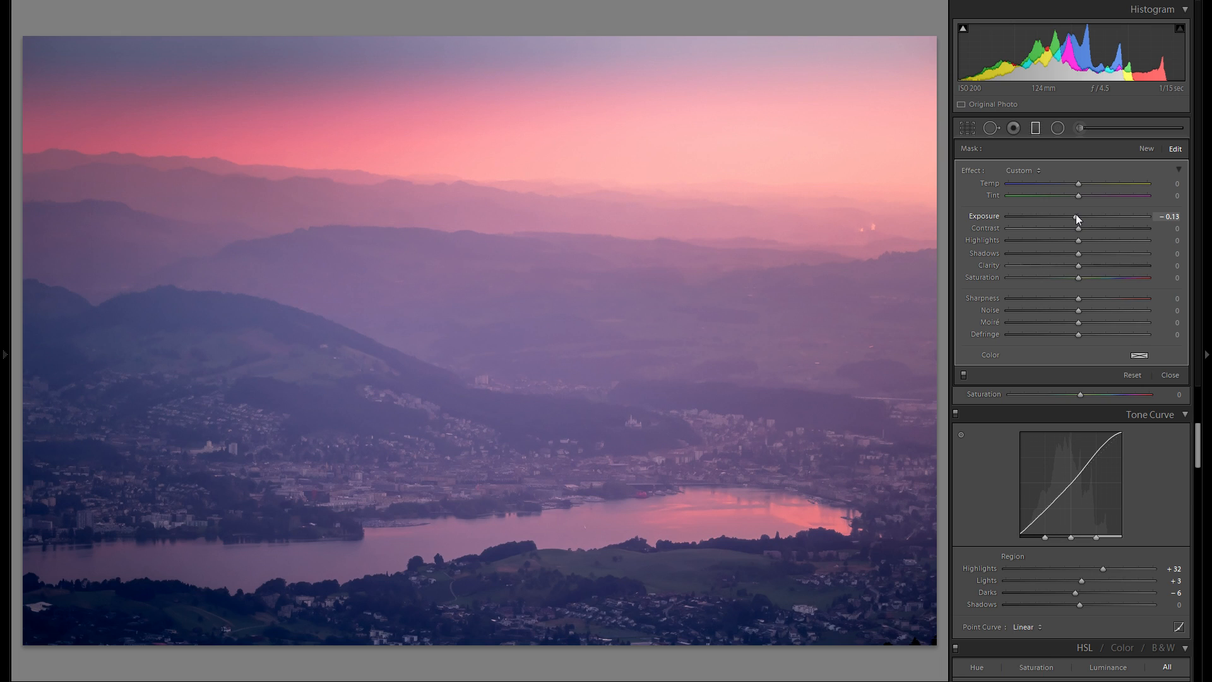
pyautogui.press('Return')
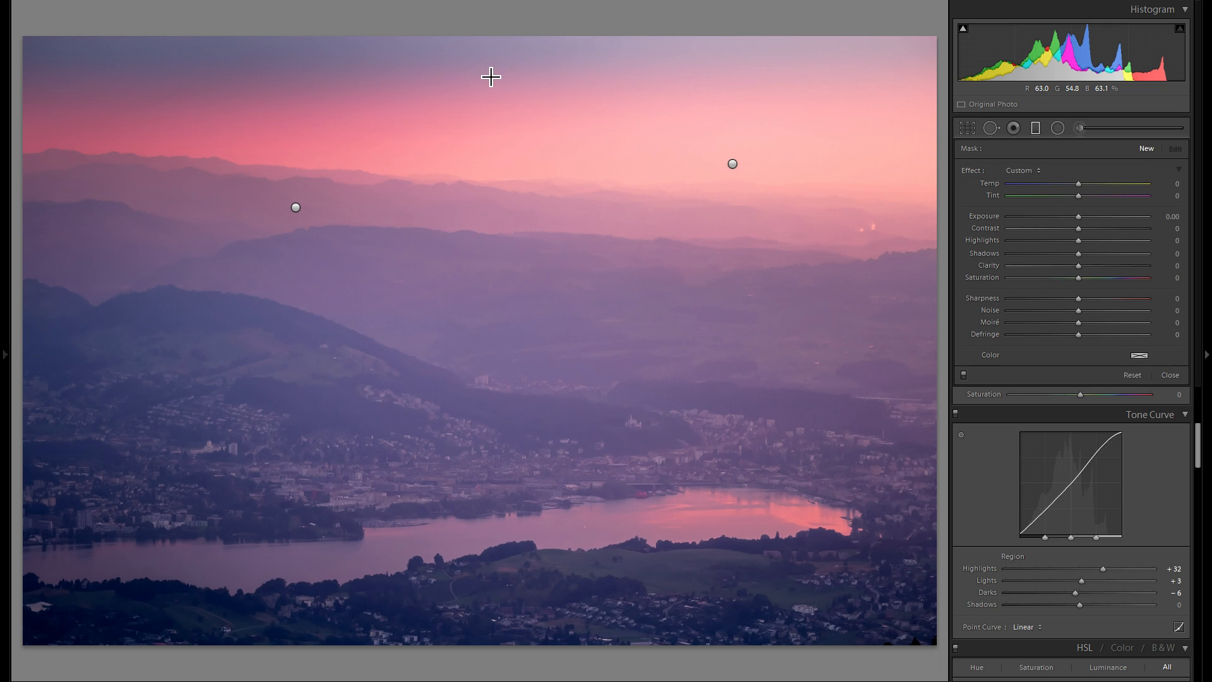
# - Draw a third graduated filter at the top of the sky, set its Temp to 6 and Tint to 36, then close the tool
pyautogui.moveTo(490, 74)
pyautogui.mouseDown()
pyautogui.moveTo(490, 130)
pyautogui.moveTo(483, 84)
pyautogui.mouseUp()
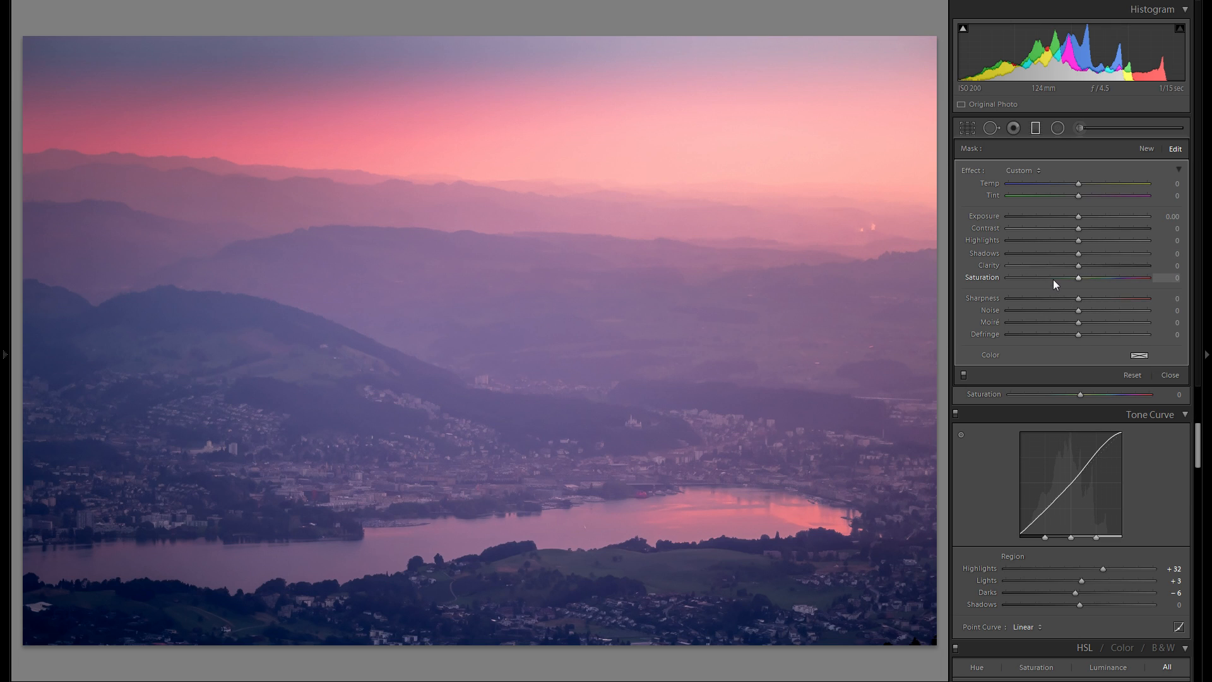
pyautogui.doubleClick(974, 279)
pyautogui.moveTo(1074, 281); pyautogui.dragTo(1062, 282)
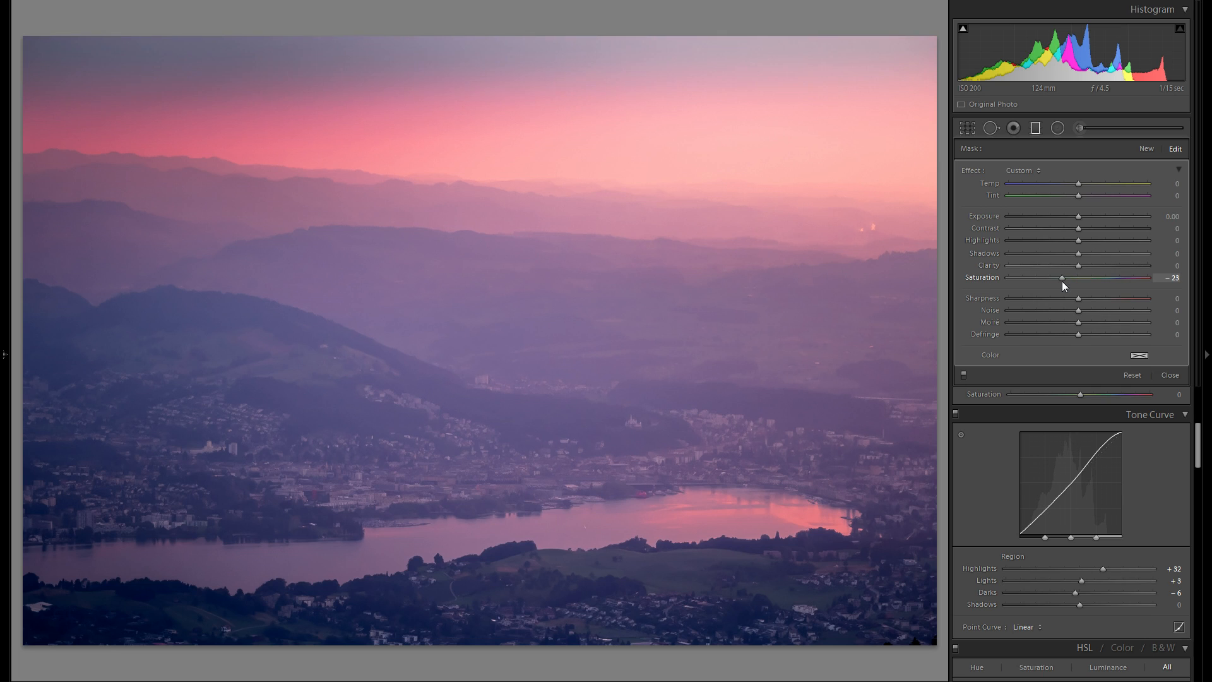
pyautogui.doubleClick(984, 278)
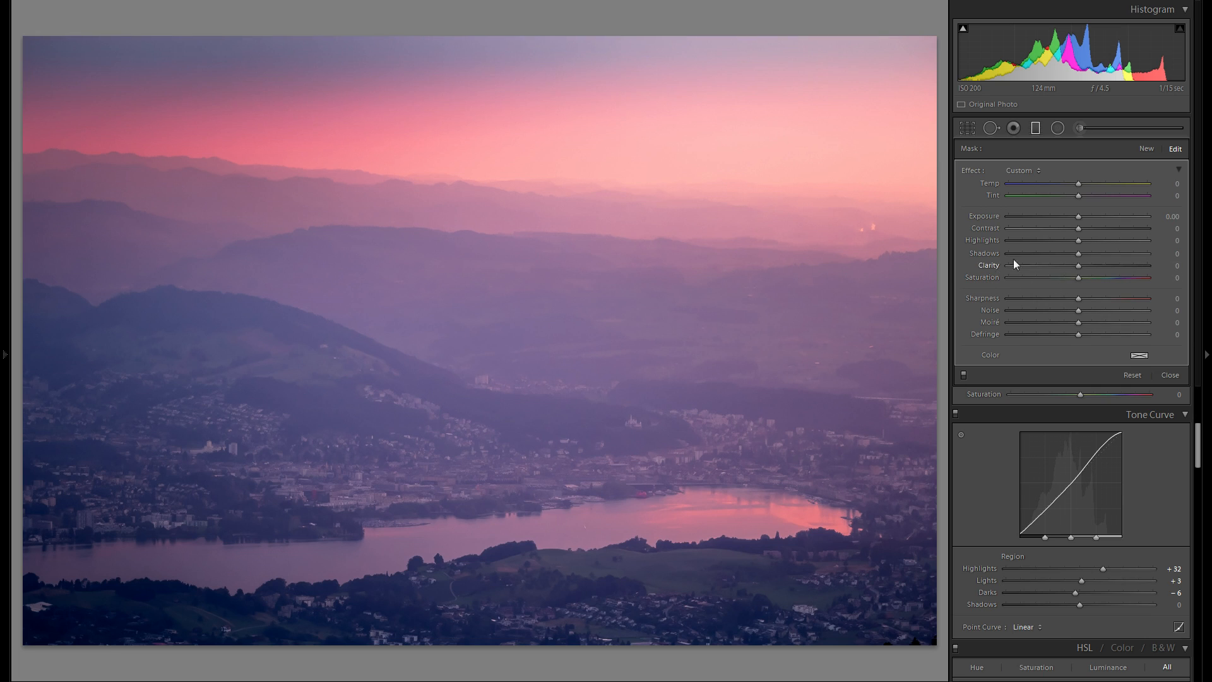
pyautogui.click(1103, 200)
pyautogui.moveTo(1102, 200); pyautogui.dragTo(1105, 200)
pyautogui.click(1086, 184)
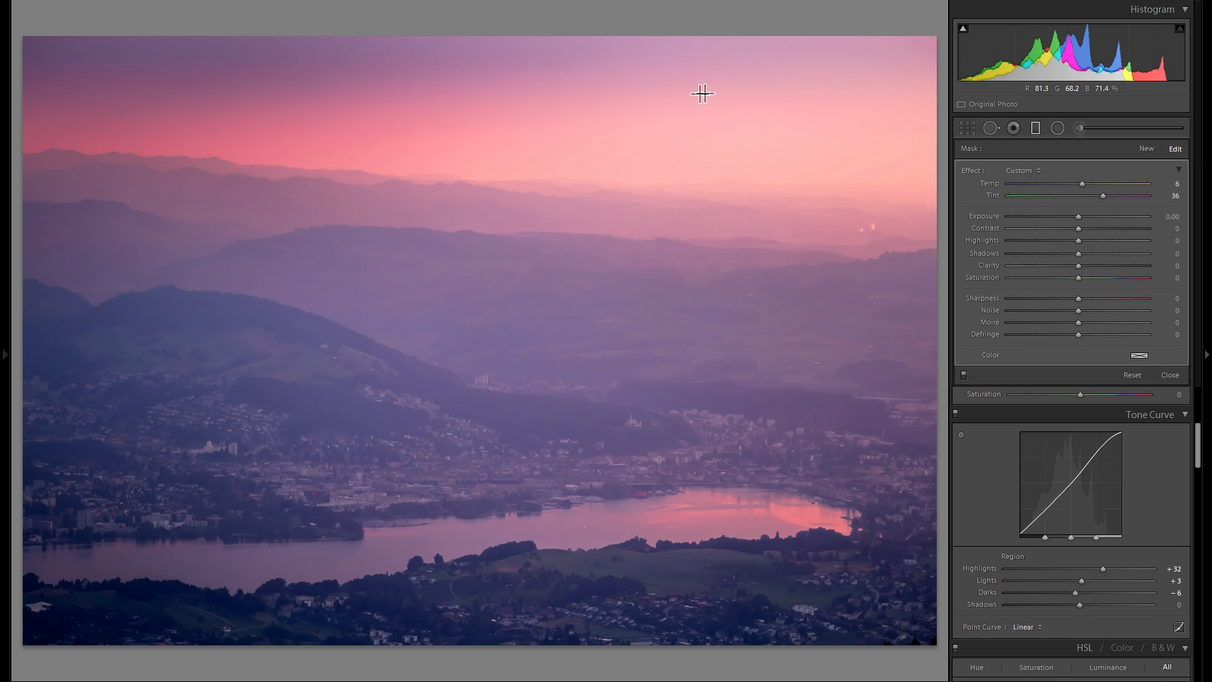
pyautogui.press('h')
pyautogui.click(1036, 130)
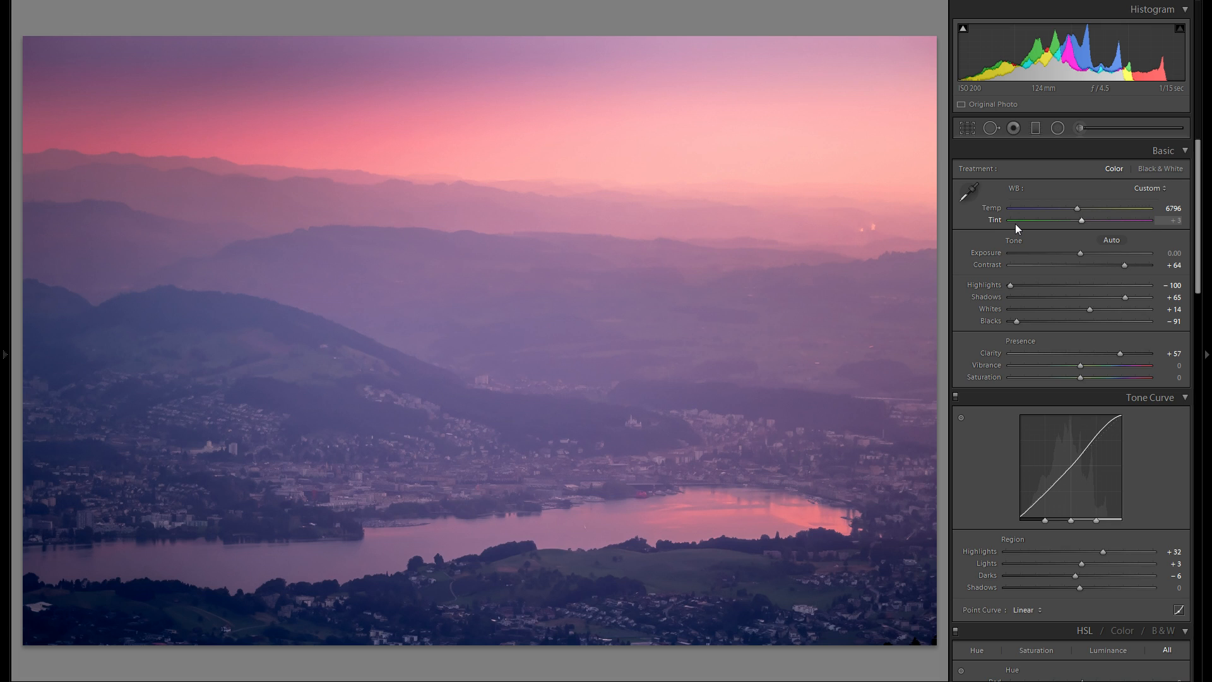
# - Zoom in to inspect the sky and distant hills, then return to the full view
pyautogui.click(379, 267)
pyautogui.moveTo(442, 184); pyautogui.dragTo(464, 215)
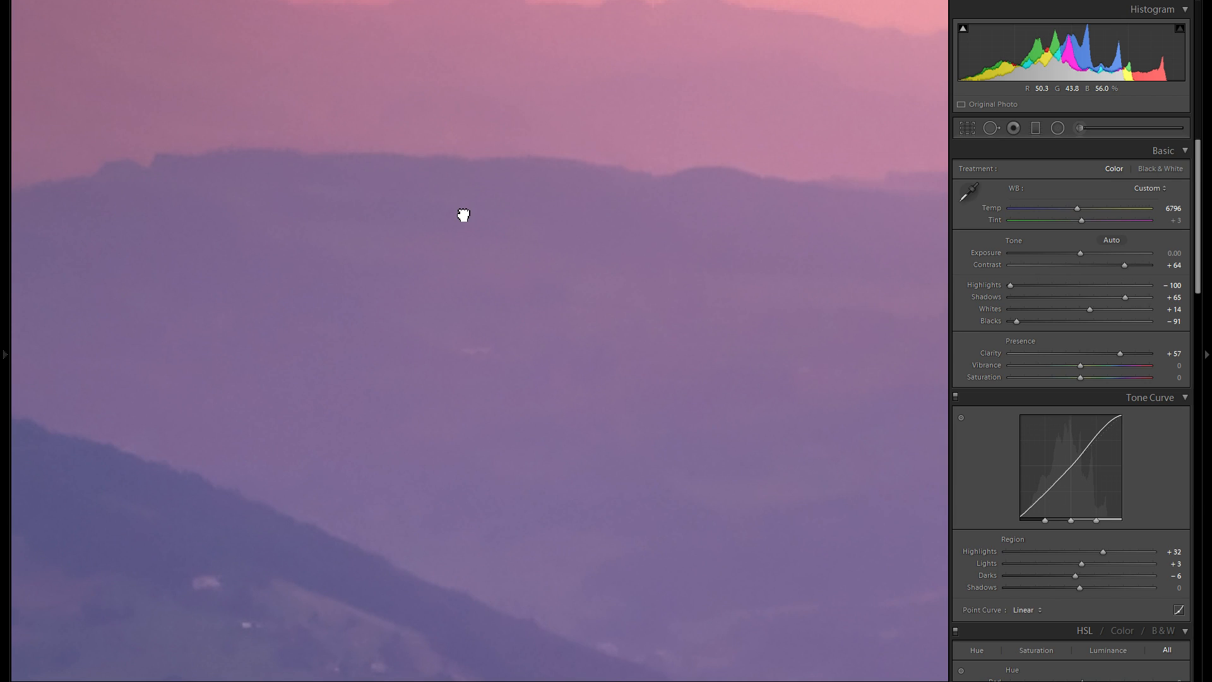
pyautogui.moveTo(464, 215); pyautogui.dragTo(517, 341)
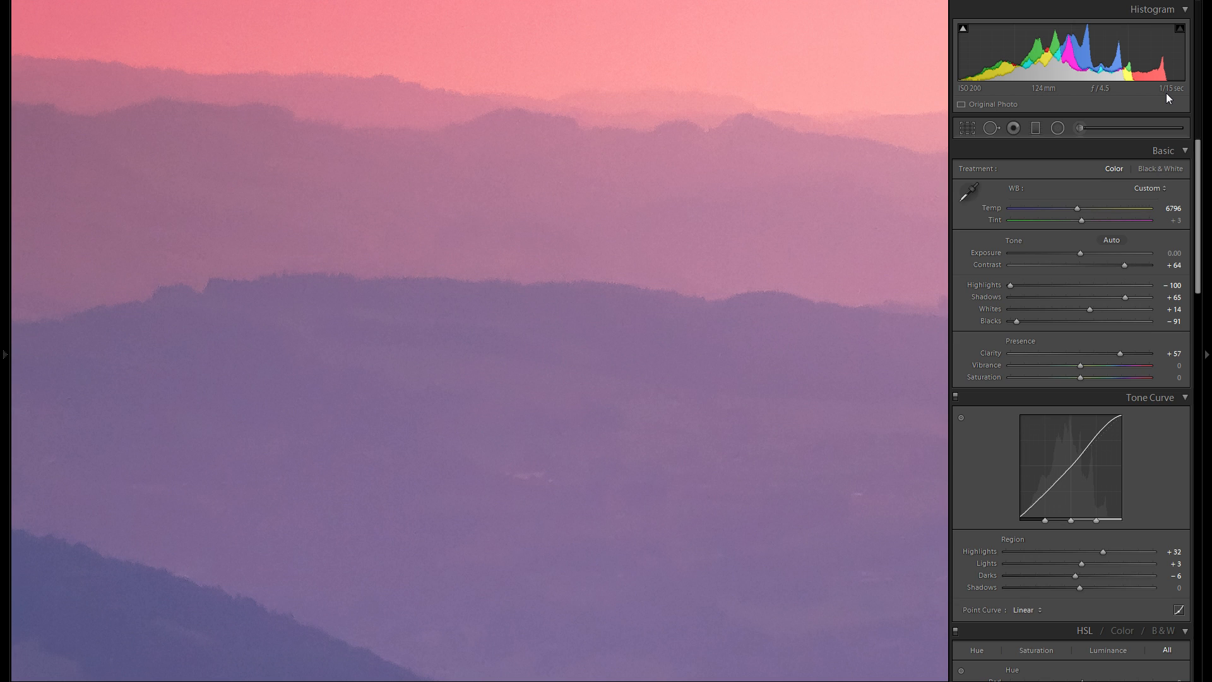
pyautogui.click(693, 284)
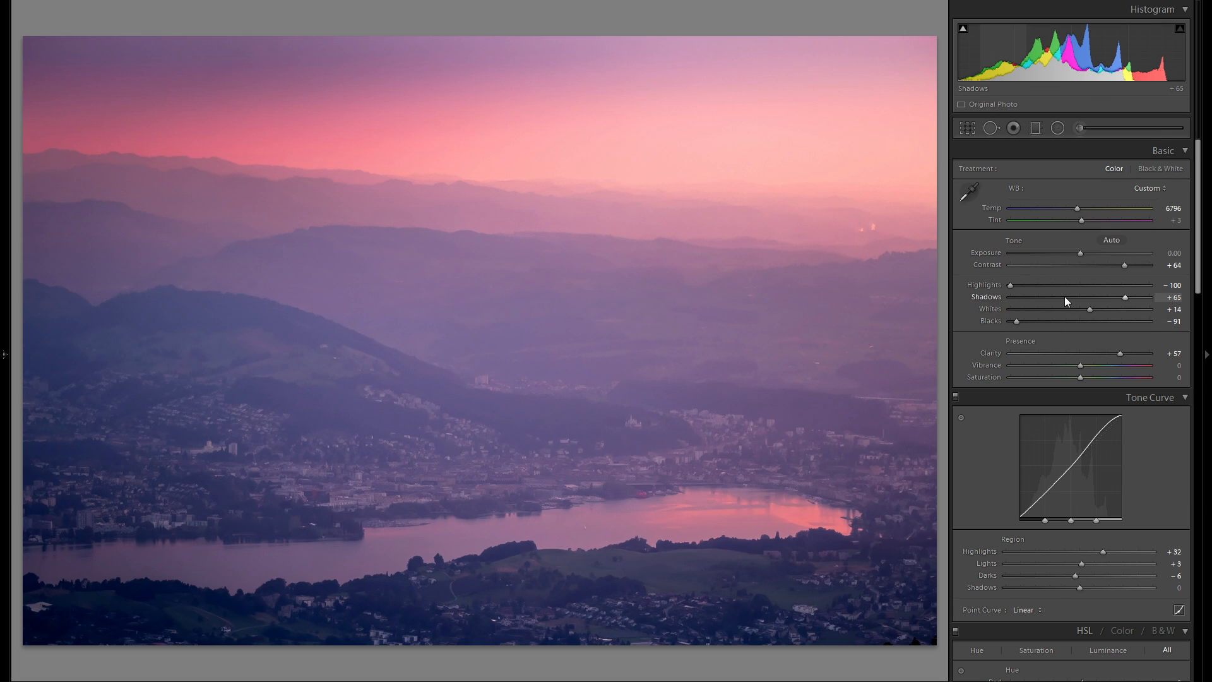
pyautogui.scroll(-10, 1065, 297)
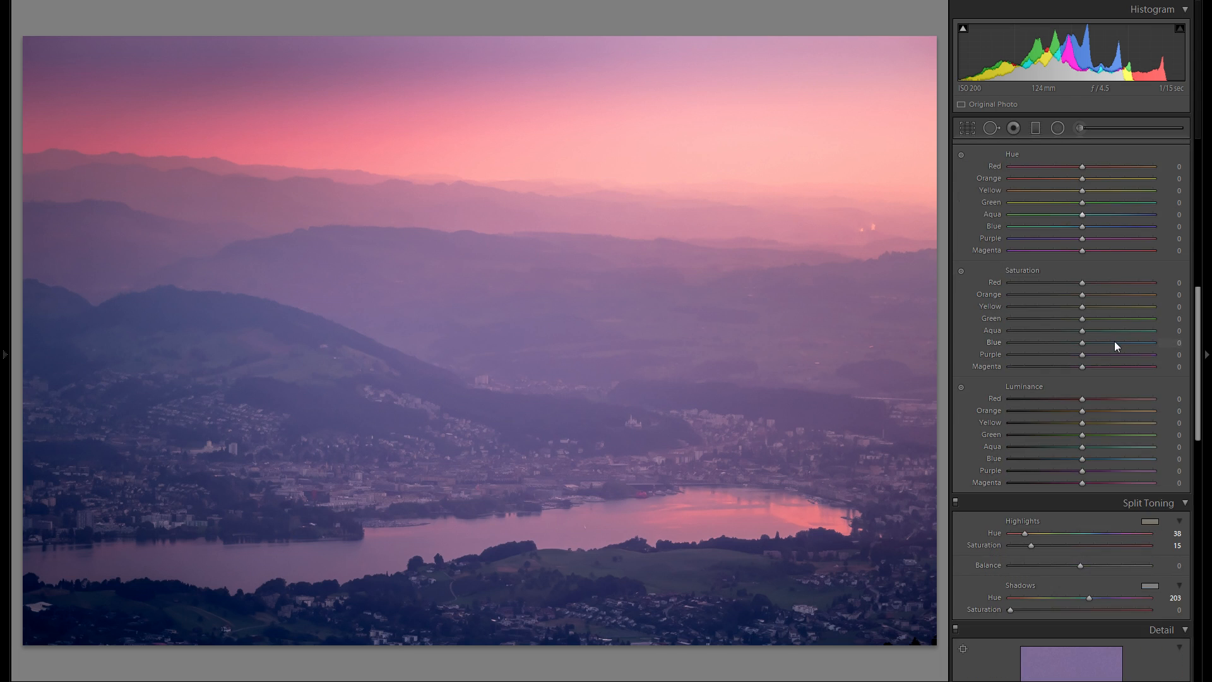
# - Inspect the noise in the town and hillsides at full magnification, panning across the image
pyautogui.scroll(-2, 1057, 415)
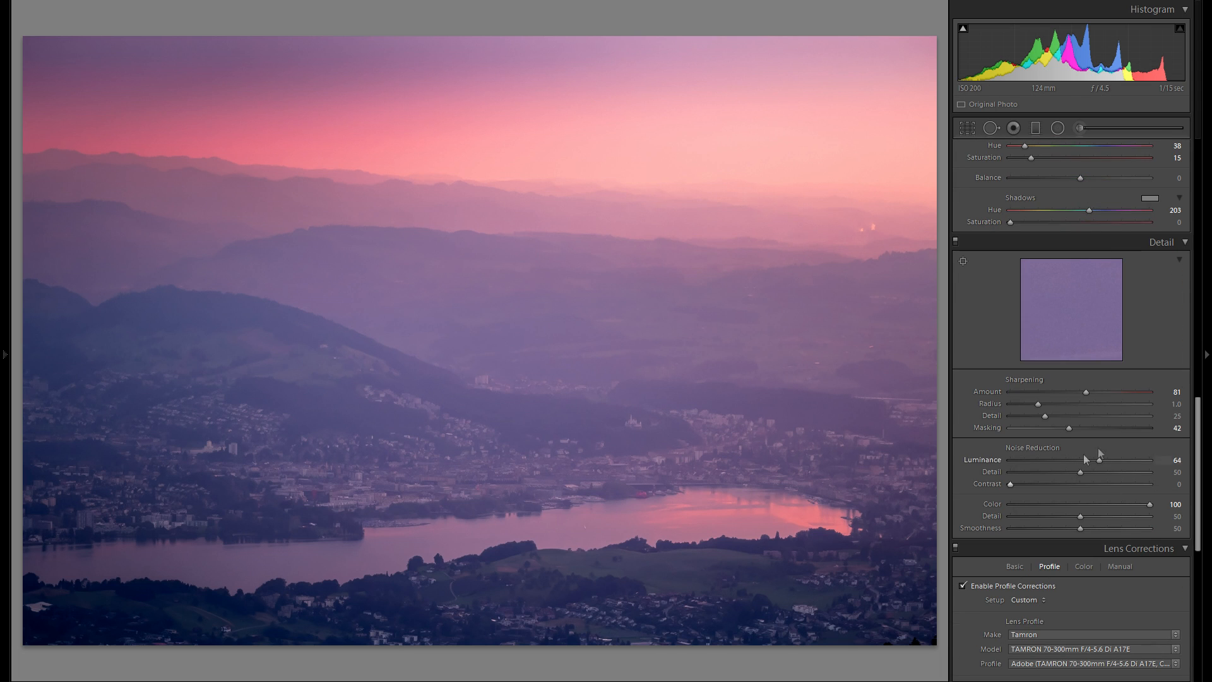
pyautogui.click(395, 468)
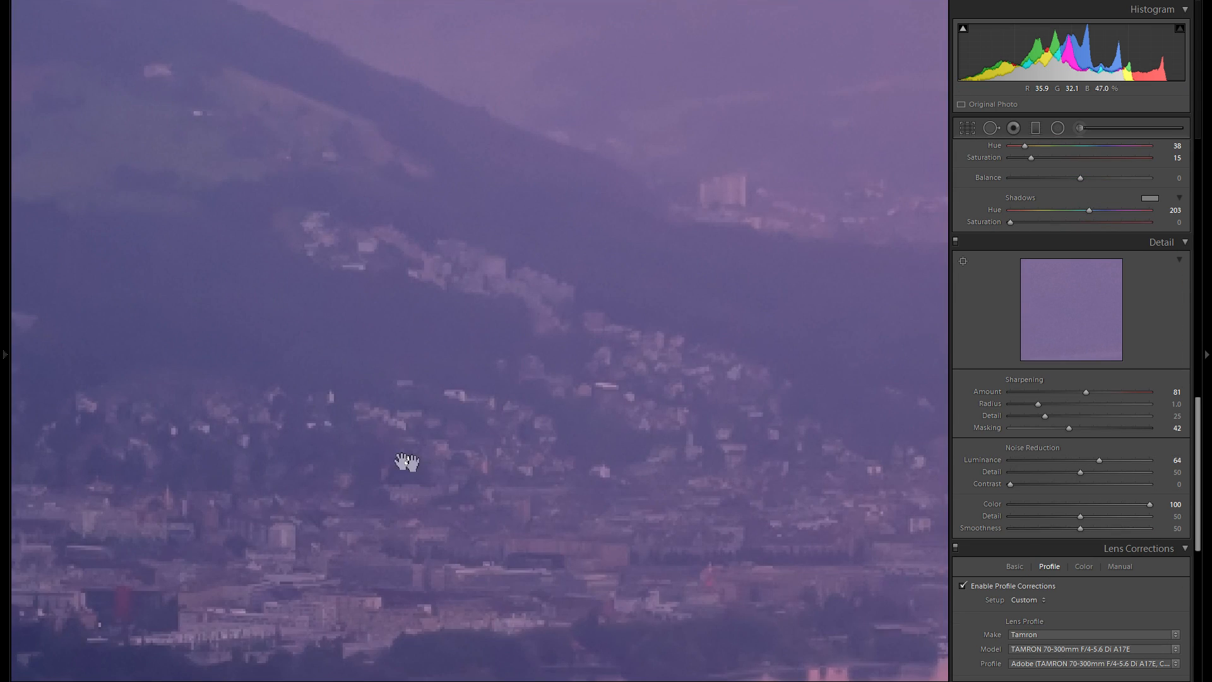
pyautogui.moveTo(515, 384); pyautogui.dragTo(630, 427)
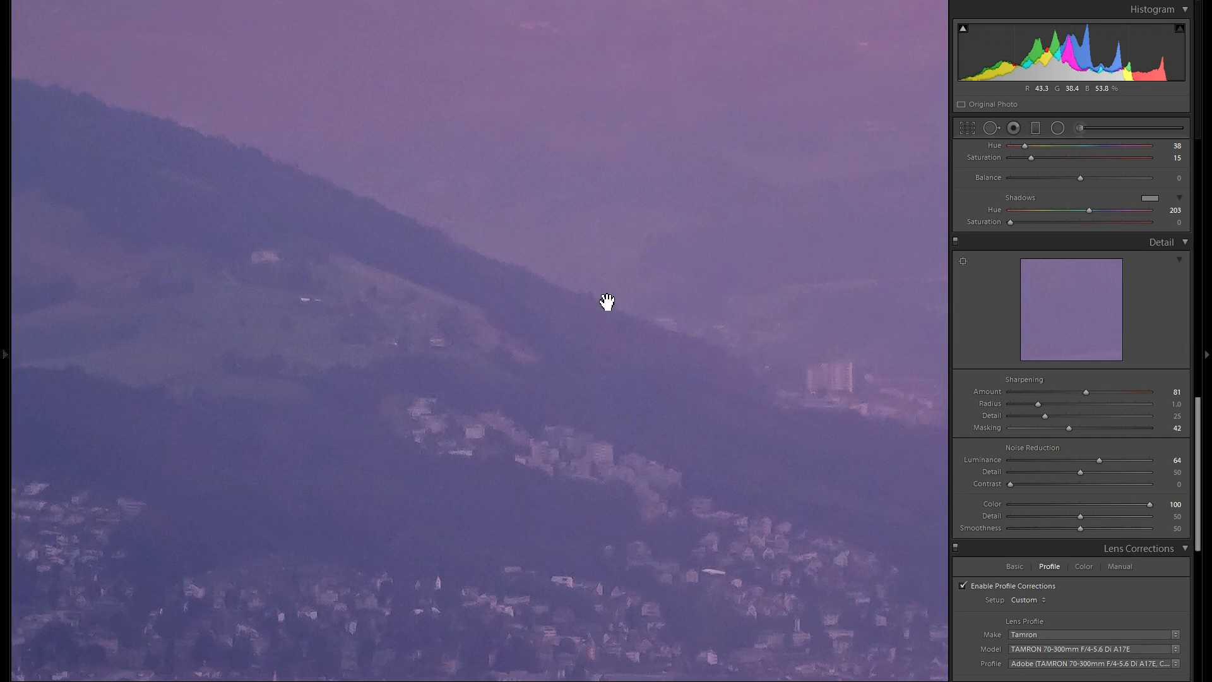
pyautogui.moveTo(609, 309); pyautogui.dragTo(657, 509)
pyautogui.moveTo(693, 343); pyautogui.dragTo(528, 414)
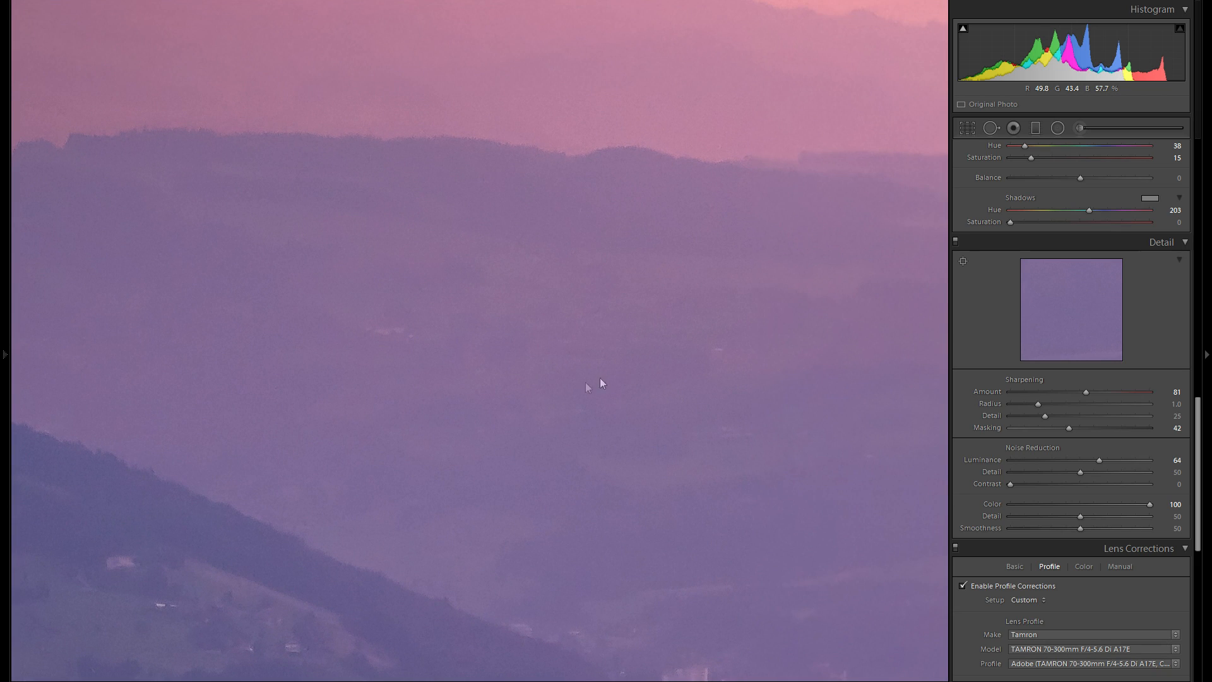
pyautogui.moveTo(737, 343); pyautogui.dragTo(442, 434)
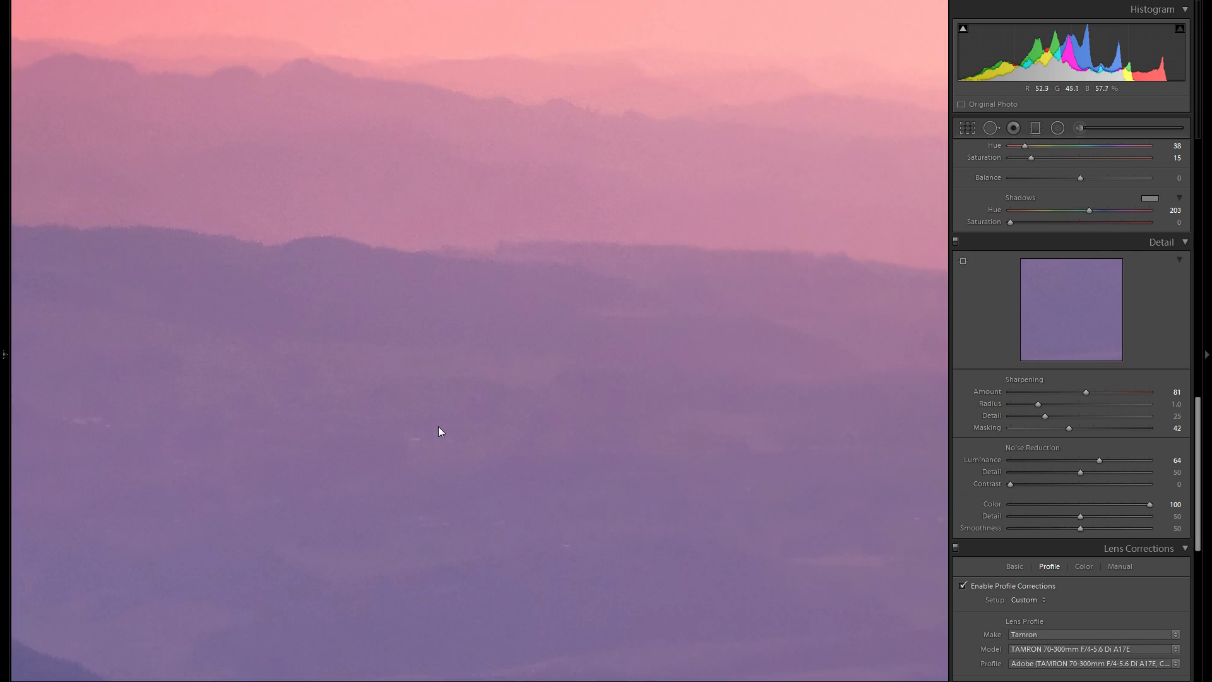
pyautogui.click(442, 432)
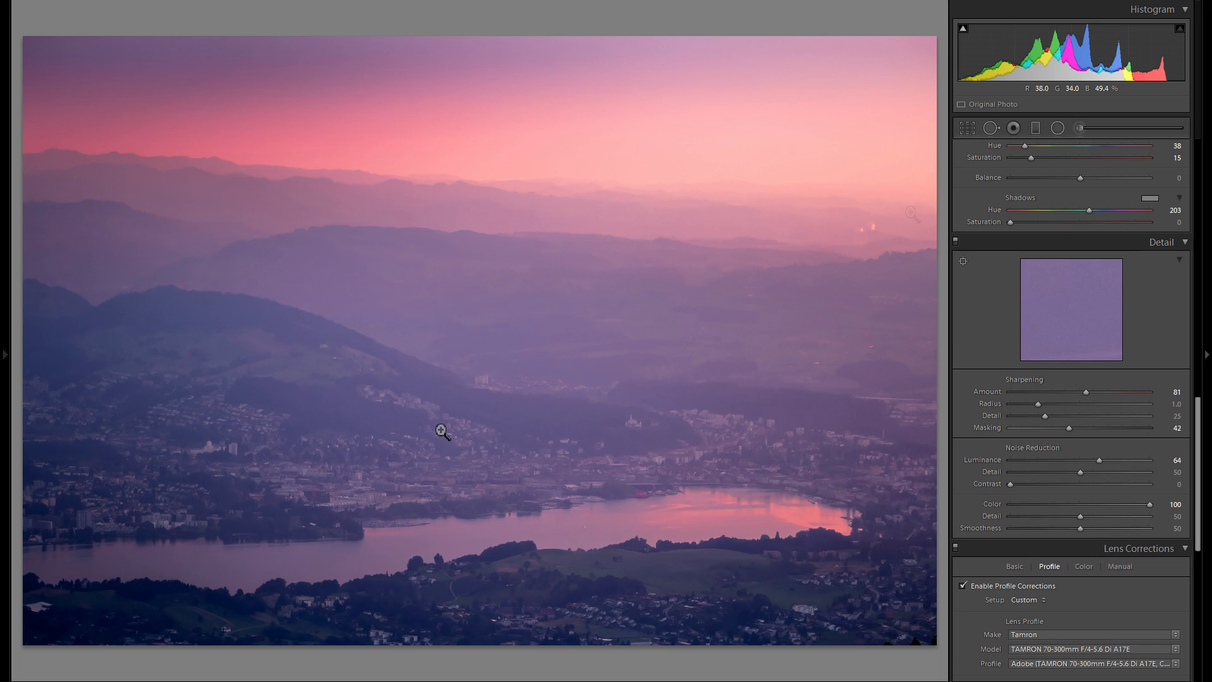
# - Paint an adjustment brush stroke of size 40 over the dark left hillside and set its Exposure to -0.09
pyautogui.click(1080, 128)
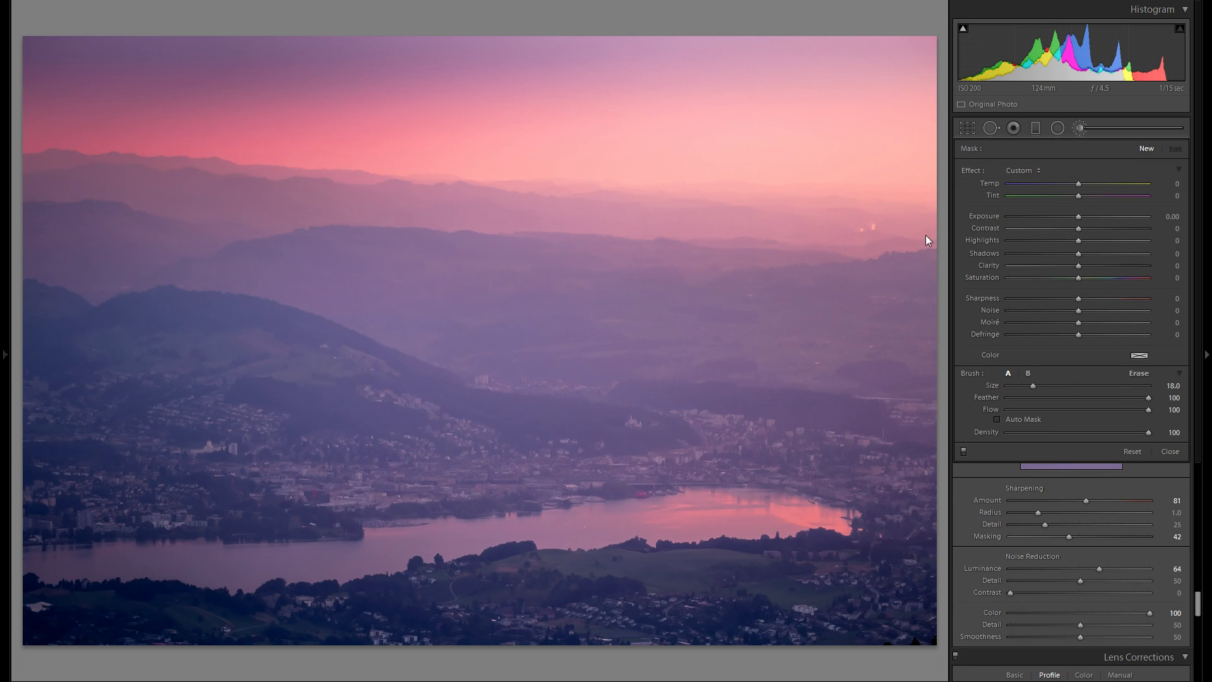
pyautogui.click(1074, 217)
pyautogui.scroll(5, 176, 373)
pyautogui.scroll(2, 175, 373)
pyautogui.scroll(5, 150, 317)
pyautogui.moveTo(151, 316)
pyautogui.mouseDown()
pyautogui.moveTo(60, 343)
pyautogui.moveTo(284, 550)
pyautogui.moveTo(88, 574)
pyautogui.mouseUp()
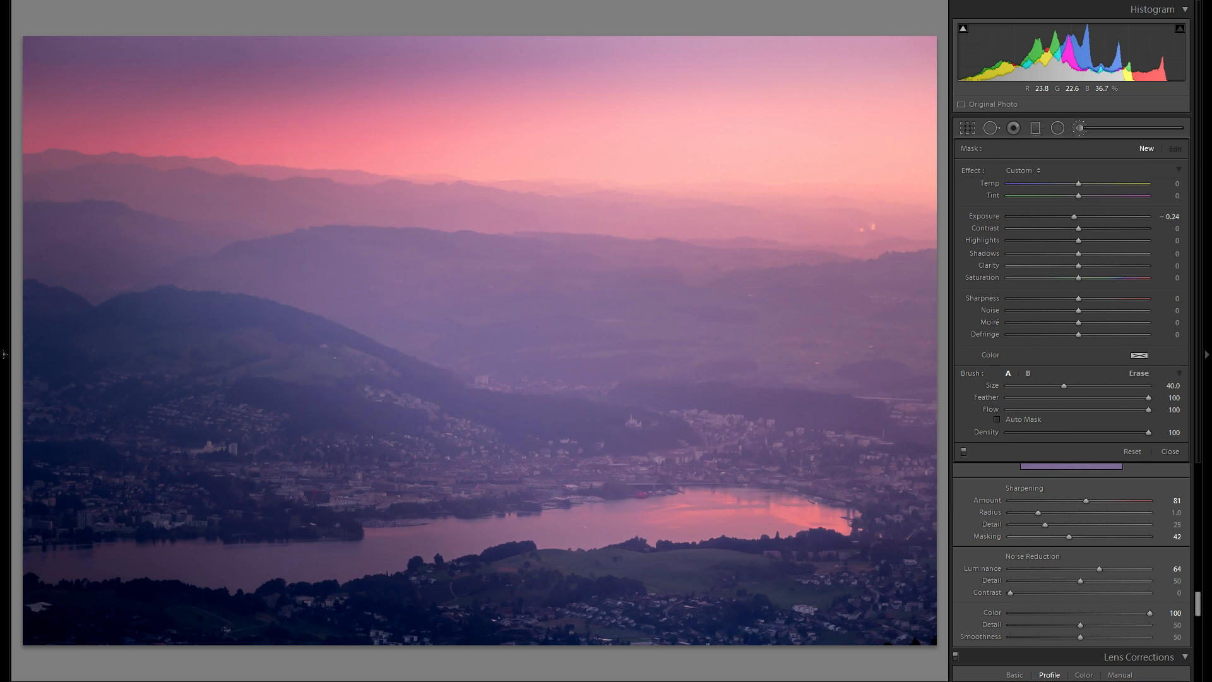
pyautogui.moveTo(1073, 218); pyautogui.dragTo(1074, 217)
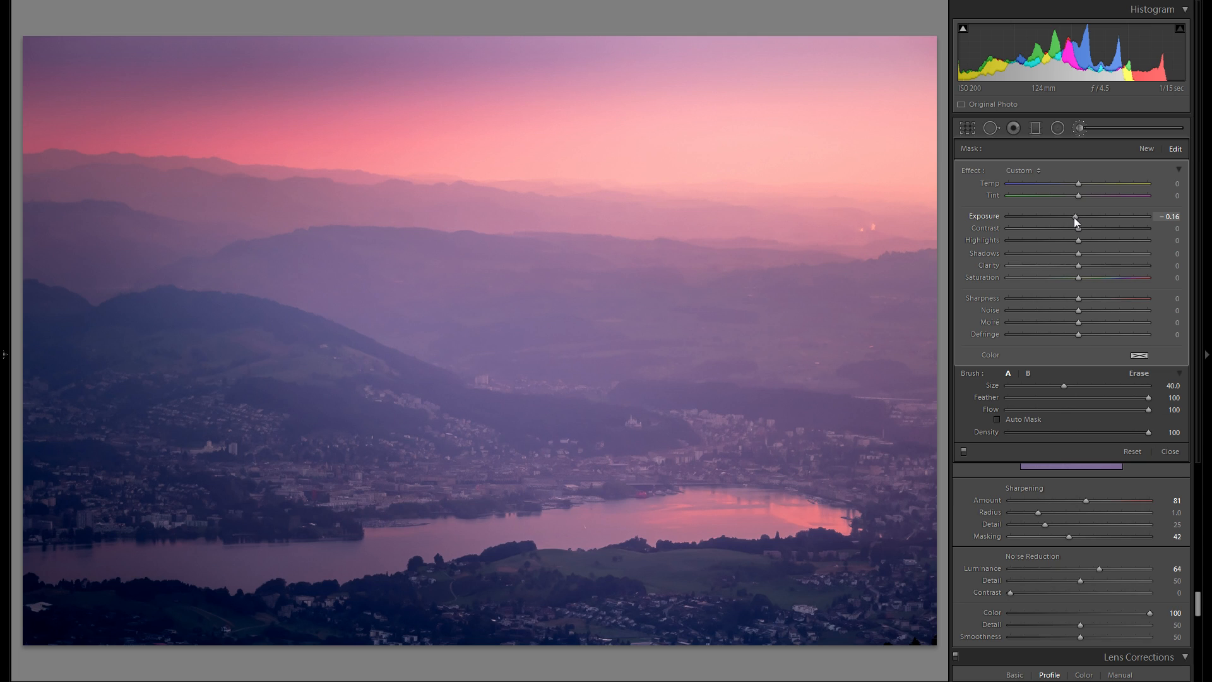
pyautogui.moveTo(1074, 217); pyautogui.dragTo(1075, 218)
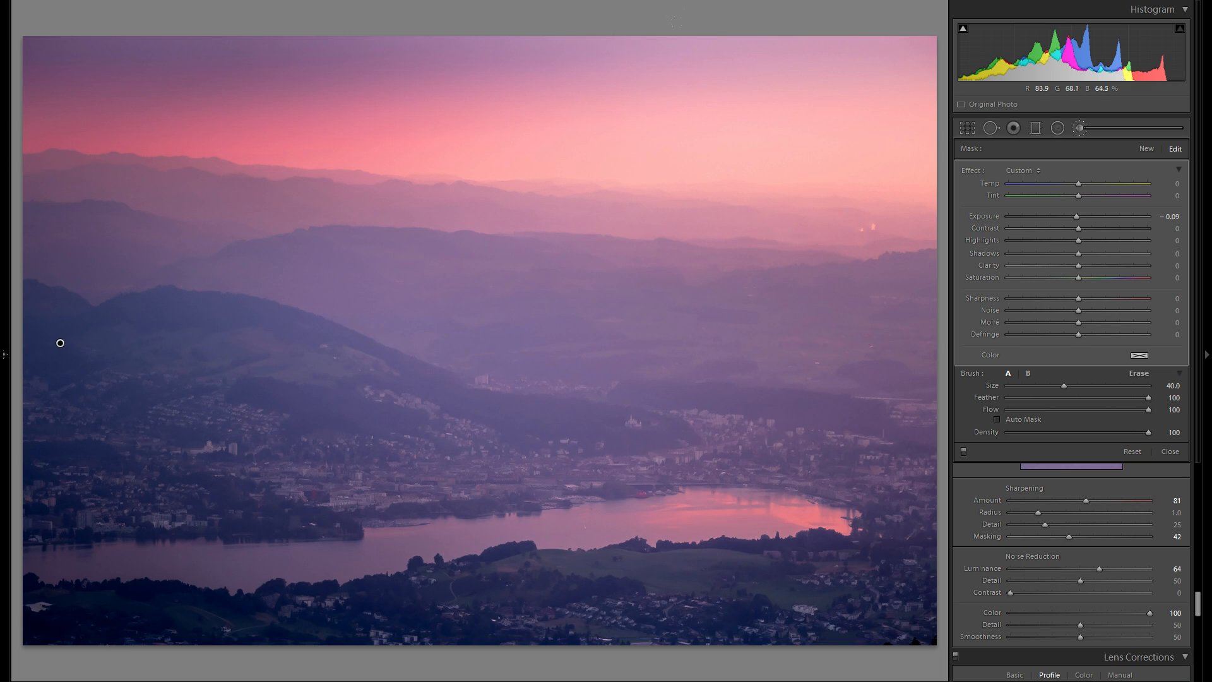
pyautogui.press('k')
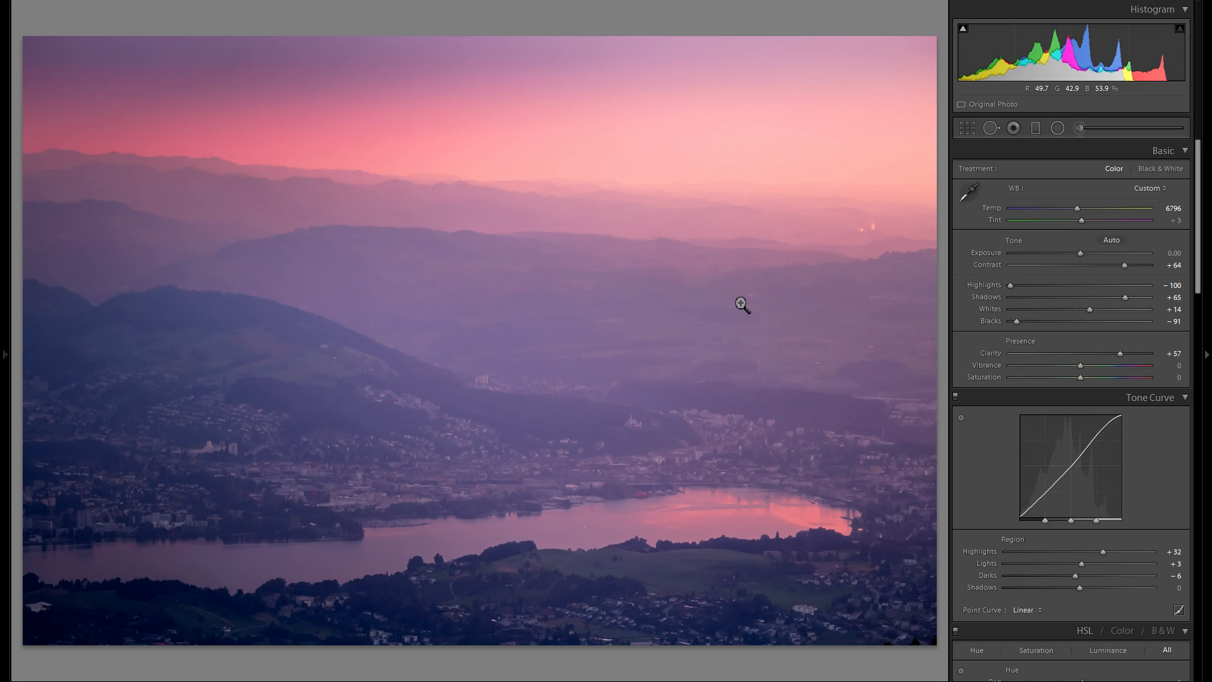
# - Draw a radial filter over the town and duplicate it twice, moving the copies across the town
pyautogui.click(1058, 128)
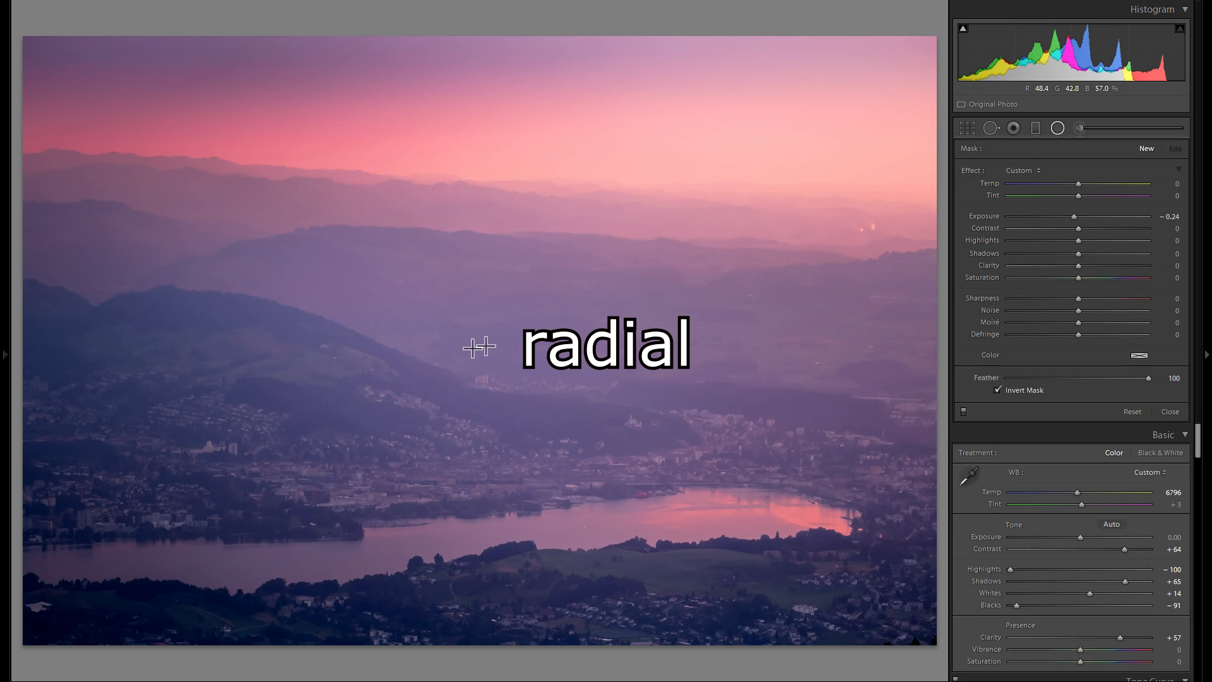
pyautogui.moveTo(542, 437); pyautogui.dragTo(559, 457)
pyautogui.moveTo(354, 414); pyautogui.dragTo(294, 477)
pyautogui.rightClick(295, 479)
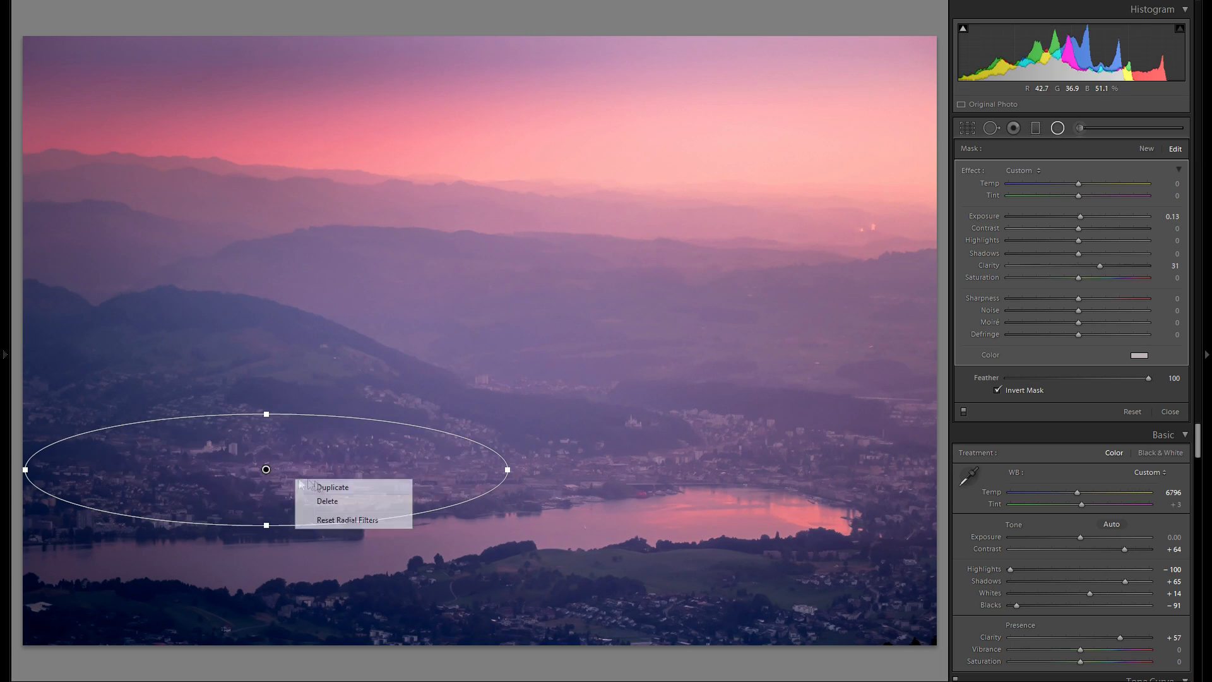
pyautogui.click(322, 486)
pyautogui.moveTo(322, 486); pyautogui.dragTo(518, 578)
pyautogui.rightClick(523, 576)
pyautogui.click(525, 582)
pyautogui.moveTo(526, 583); pyautogui.dragTo(786, 422)
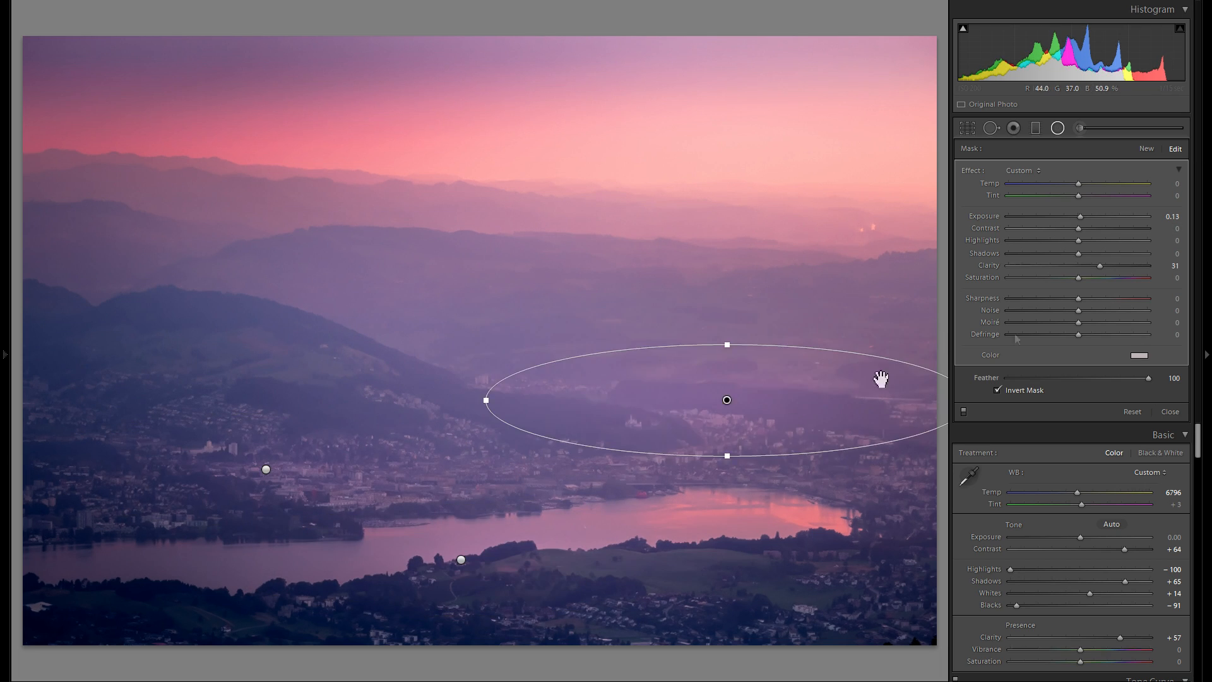
# - Set the radial filter's Clarity to 76, Exposure to 0.23 and a warm colour, duplicating it onto the foreground
pyautogui.moveTo(1100, 266); pyautogui.dragTo(1132, 280)
pyautogui.rightClick(742, 425)
pyautogui.click(774, 432)
pyautogui.moveTo(774, 431); pyautogui.dragTo(834, 592)
pyautogui.moveTo(1081, 217); pyautogui.dragTo(1083, 219)
pyautogui.click(1139, 356)
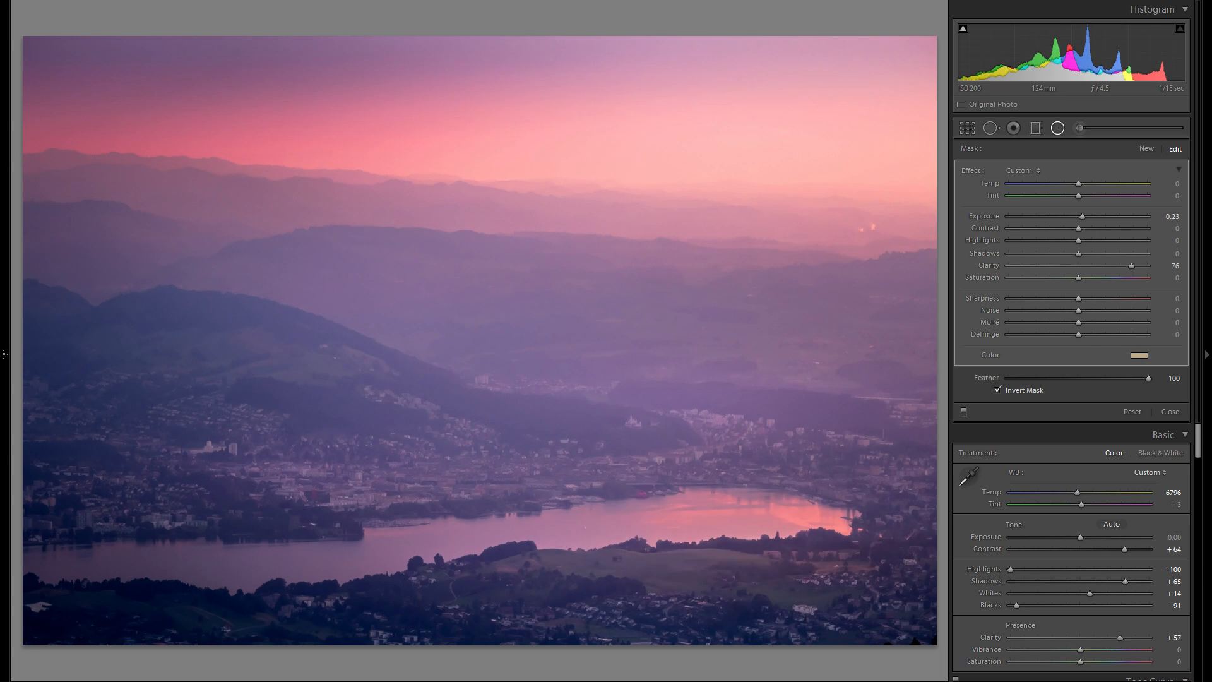
# - Duplicate the radial filter several times, placing copies along the lake shore and foreground
pyautogui.rightClick(782, 556)
pyautogui.click(797, 564)
pyautogui.moveTo(797, 563); pyautogui.dragTo(254, 476)
pyautogui.rightClick(748, 578)
pyautogui.click(768, 586)
pyautogui.rightClick(530, 588)
pyautogui.click(551, 596)
pyautogui.rightClick(328, 624)
pyautogui.click(350, 632)
# - Duplicate another radial filter onto the shore and set its Exposure to -0.05, Clarity to 52 and a colour tint
pyautogui.moveTo(1083, 218); pyautogui.dragTo(1079, 218)
pyautogui.moveTo(1133, 267); pyautogui.dragTo(1139, 267)
pyautogui.click(1138, 356)
pyautogui.rightClick(809, 336)
pyautogui.click(826, 342)
pyautogui.moveTo(826, 342); pyautogui.dragTo(495, 521)
pyautogui.moveTo(1138, 266); pyautogui.dragTo(1115, 267)
pyautogui.moveTo(1080, 216); pyautogui.dragTo(1077, 216)
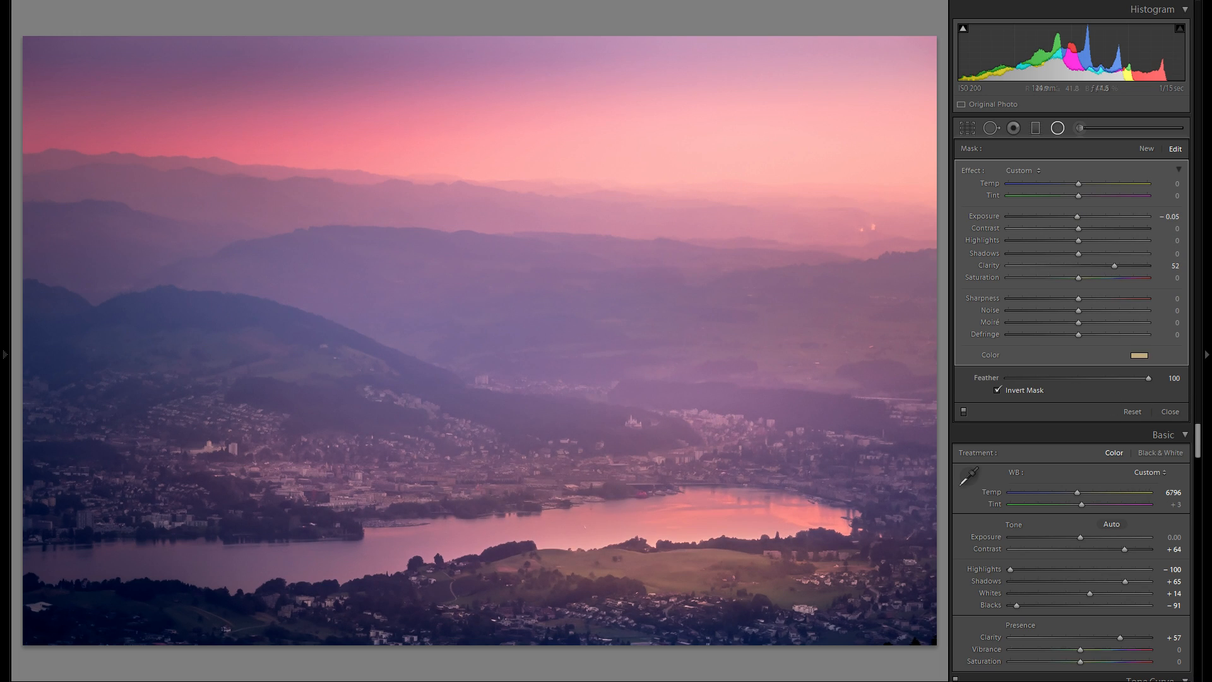
# - Select the left lakeside radial filter, stretch it along the water, and change its colour and Clarity
pyautogui.click(109, 549)
pyautogui.moveTo(214, 548); pyautogui.dragTo(354, 541)
pyautogui.moveTo(236, 567); pyautogui.dragTo(236, 572)
pyautogui.moveTo(234, 557); pyautogui.dragTo(251, 564)
pyautogui.click(1139, 356)
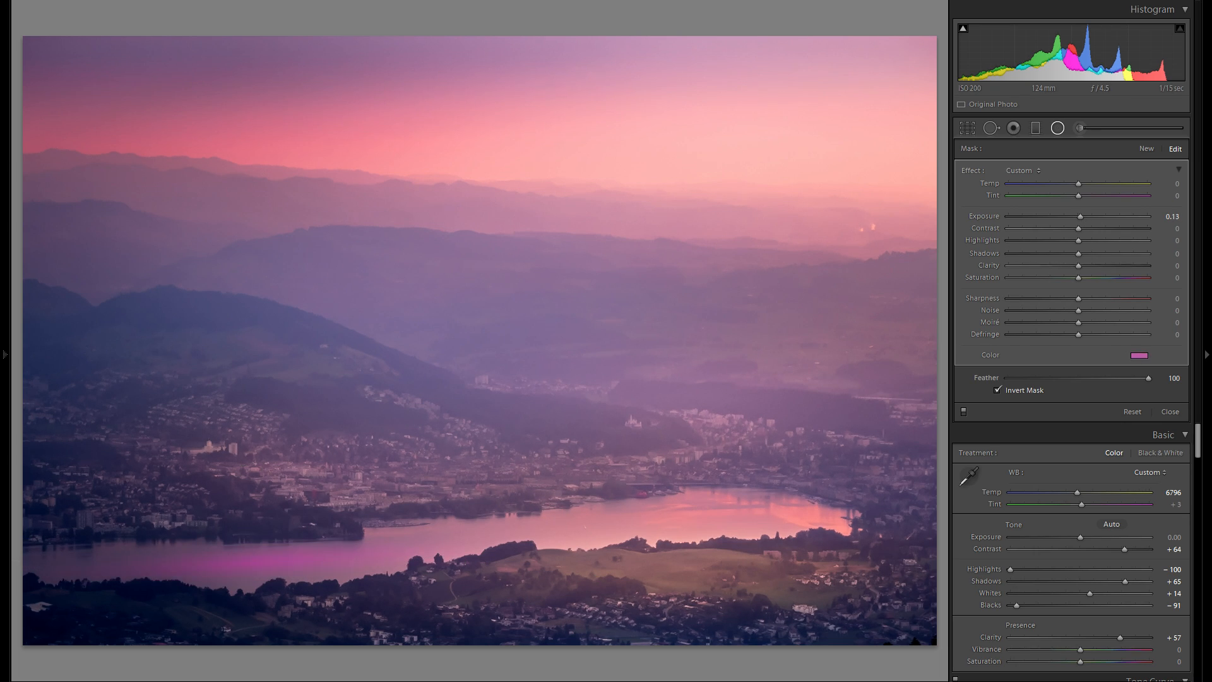
pyautogui.moveTo(1078, 265); pyautogui.dragTo(1106, 266)
# - Add a new radial filter over the green hillside on the left and select it
pyautogui.click(1147, 149)
pyautogui.moveTo(167, 342); pyautogui.dragTo(317, 383)
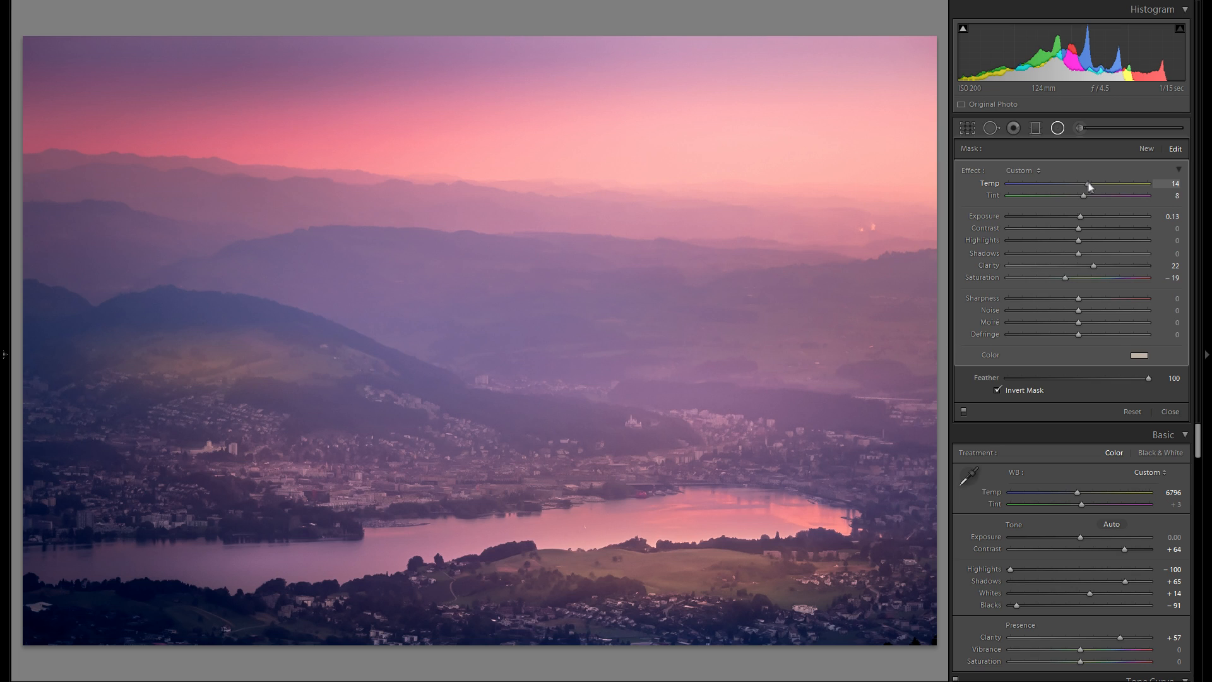
pyautogui.press('Delete')
pyautogui.hotkey('ctrl', 'z')
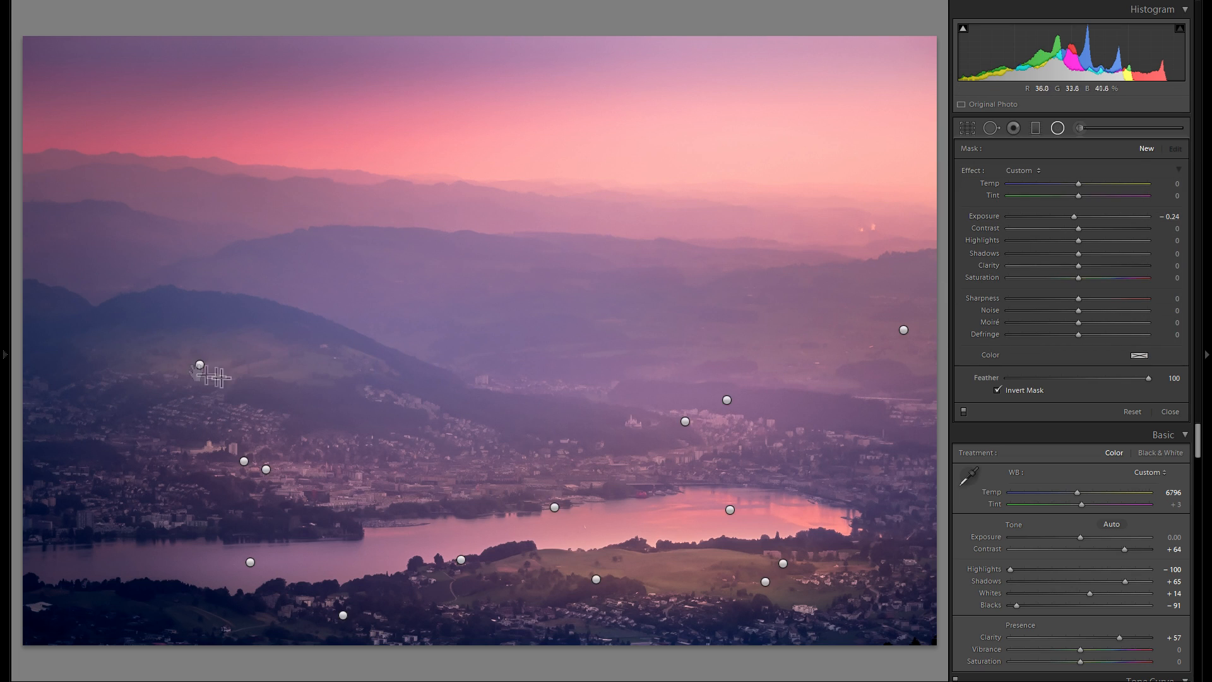
pyautogui.click(200, 364)
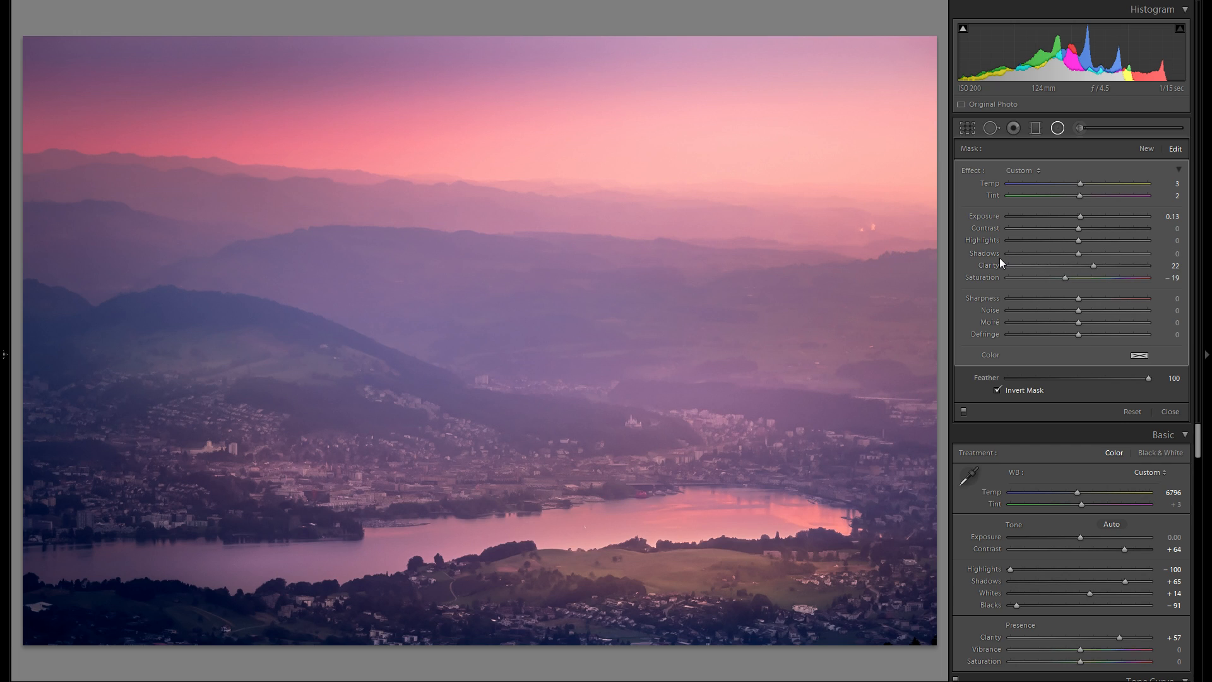
# - Compare the photo with the radial filters disabled and with the original import state in the History list
pyautogui.click(964, 412)
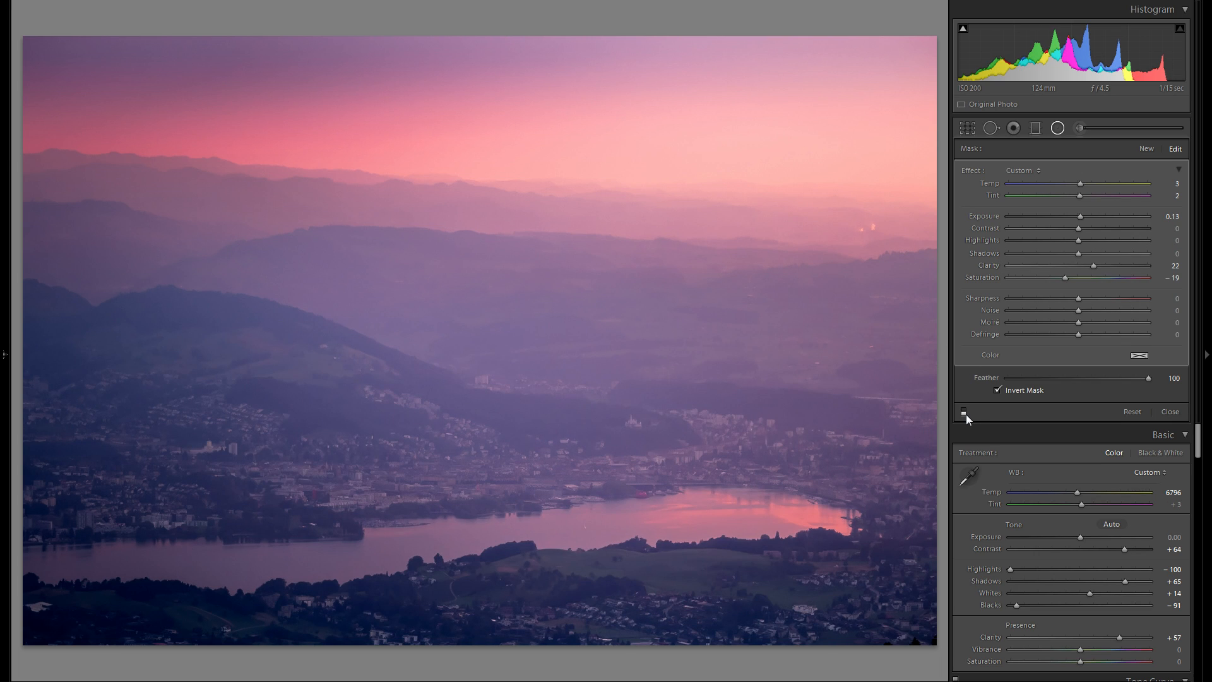
pyautogui.click(964, 412)
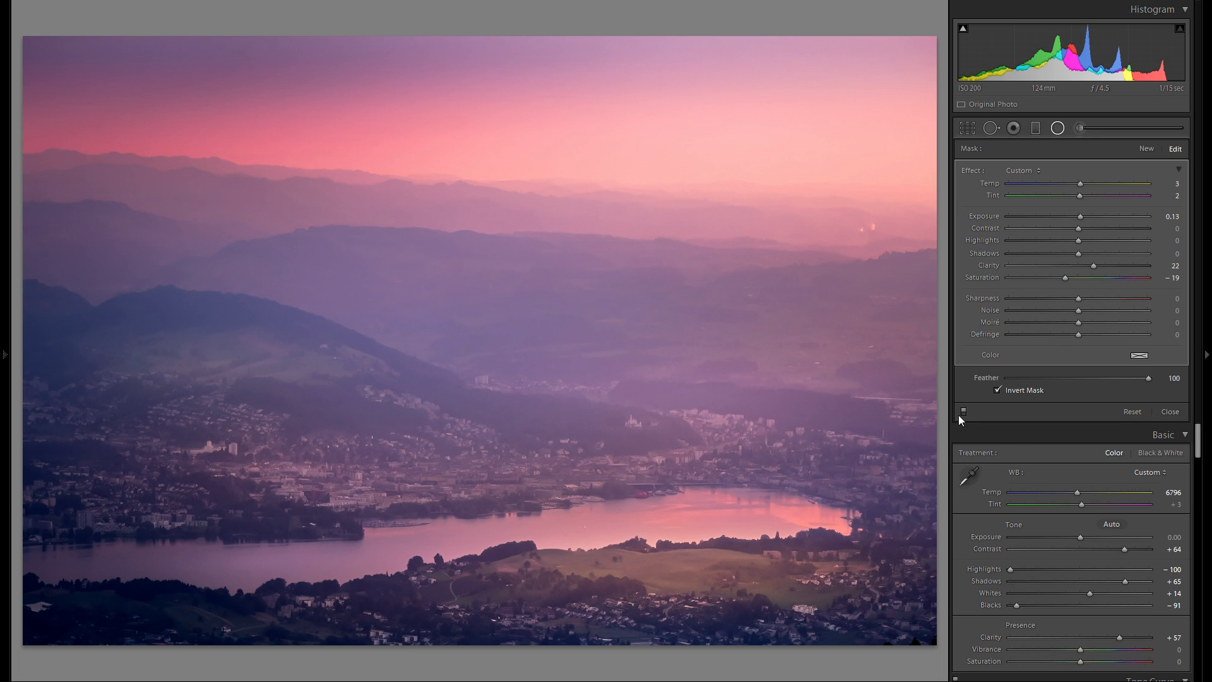
pyautogui.click(3, 281)
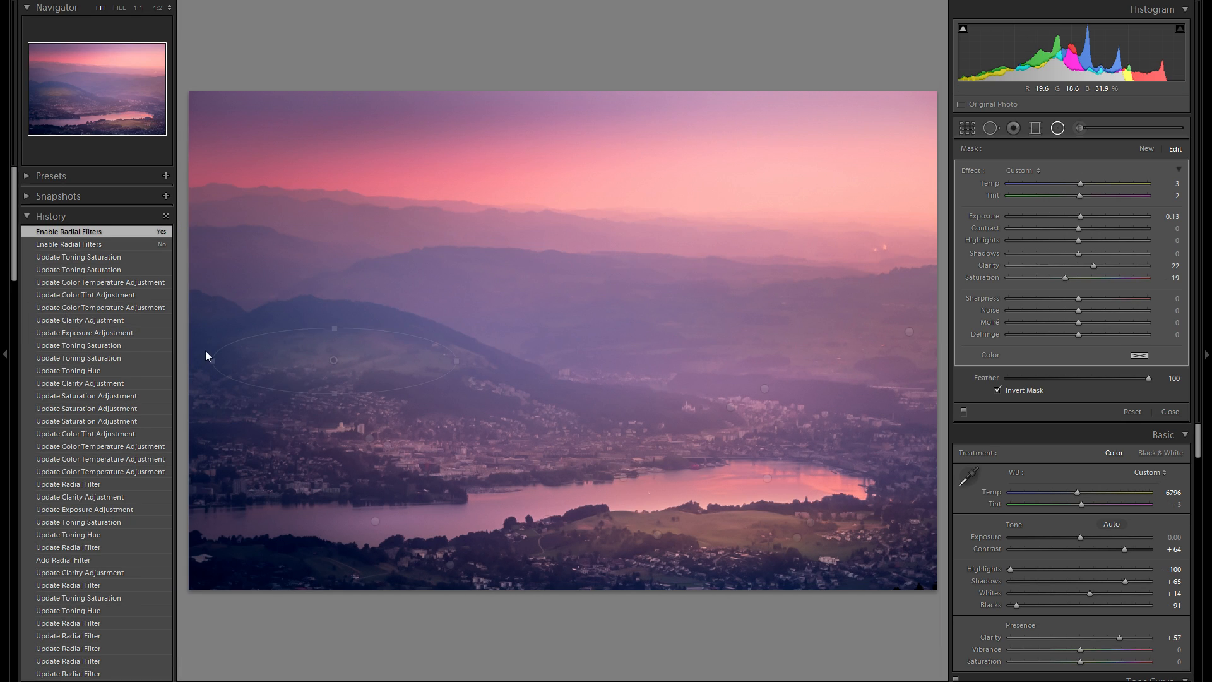
pyautogui.scroll(-20, 127, 351)
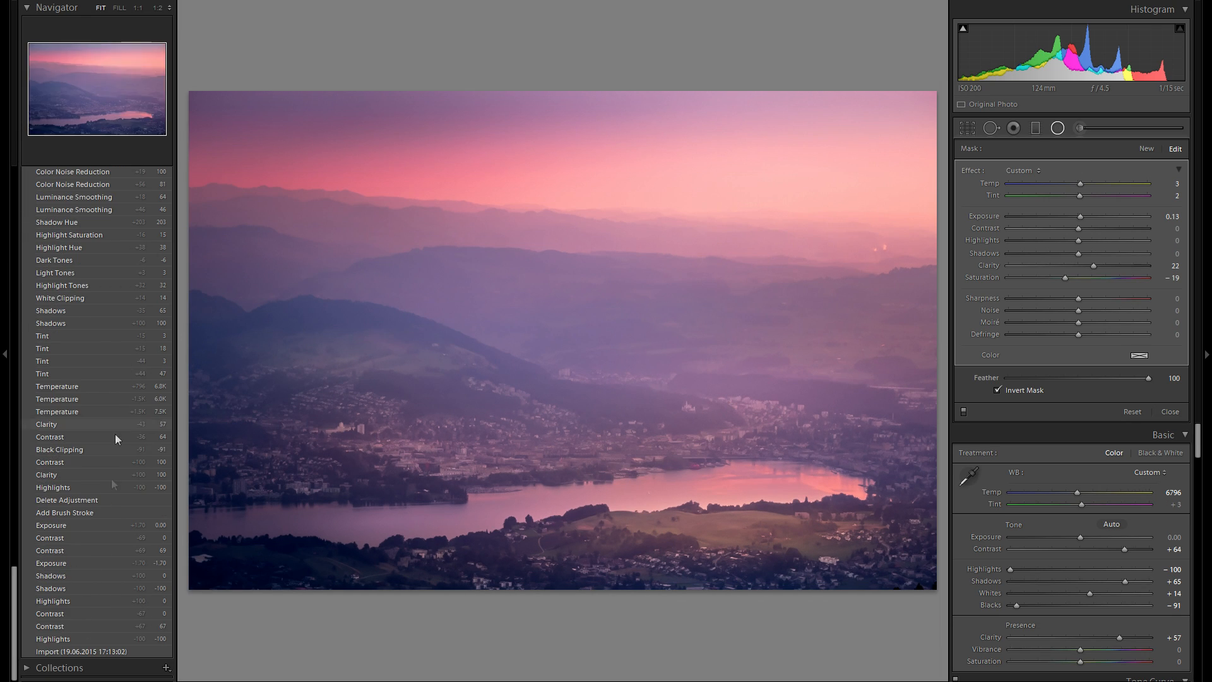
pyautogui.click(88, 649)
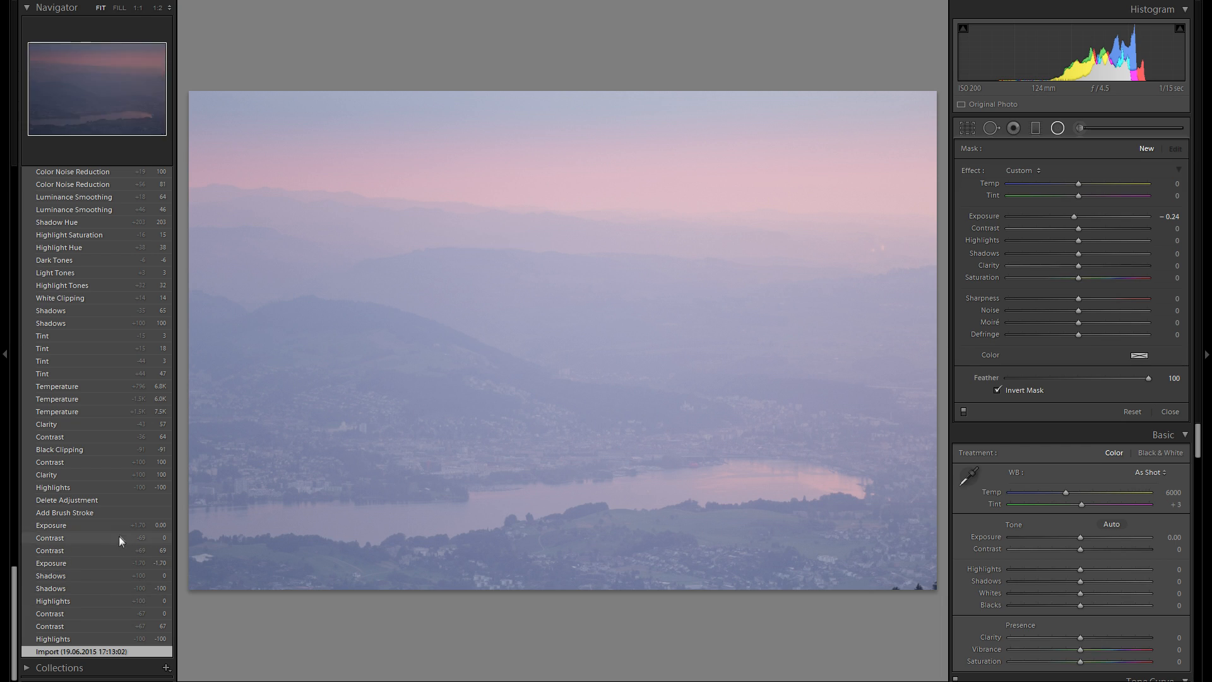
pyautogui.click(5, 401)
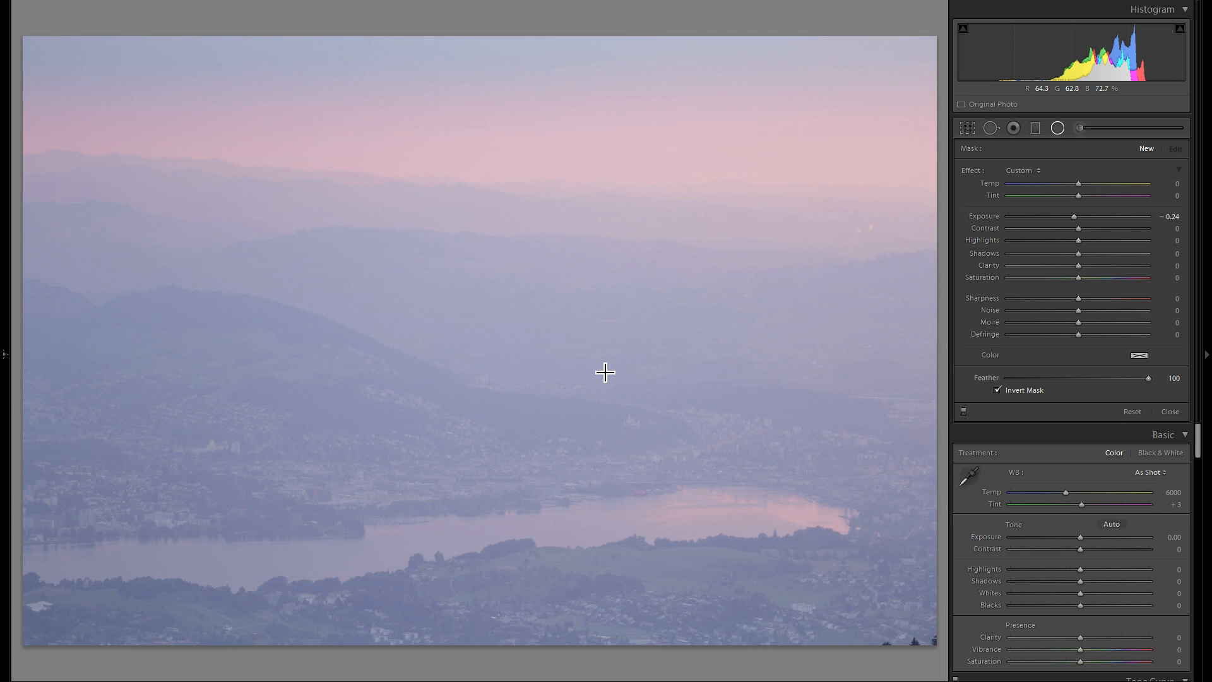
pyautogui.click(8, 298)
pyautogui.scroll(15, 89, 379)
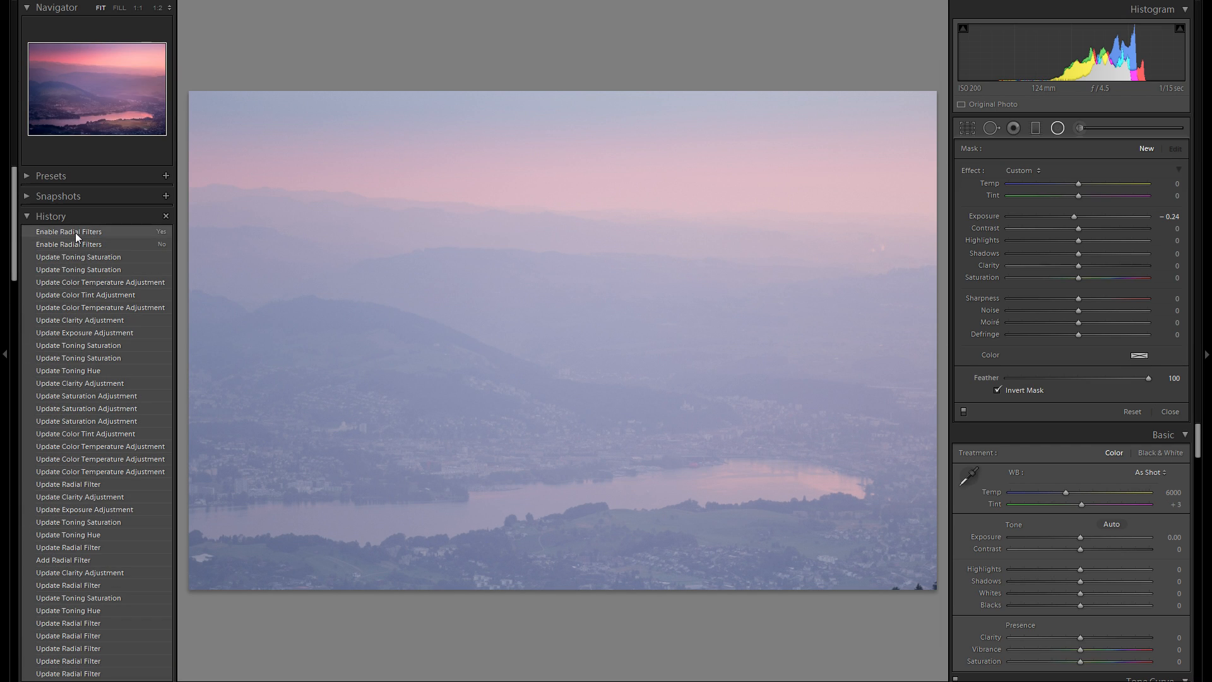
pyautogui.click(76, 236)
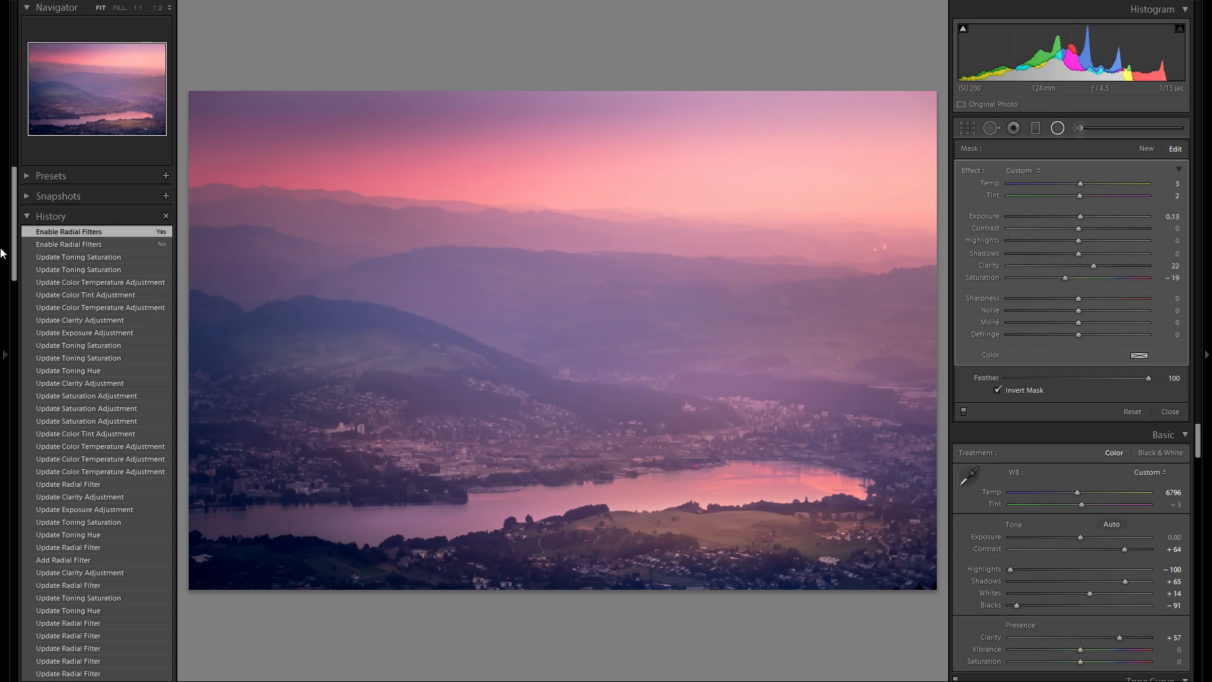
pyautogui.click(2, 253)
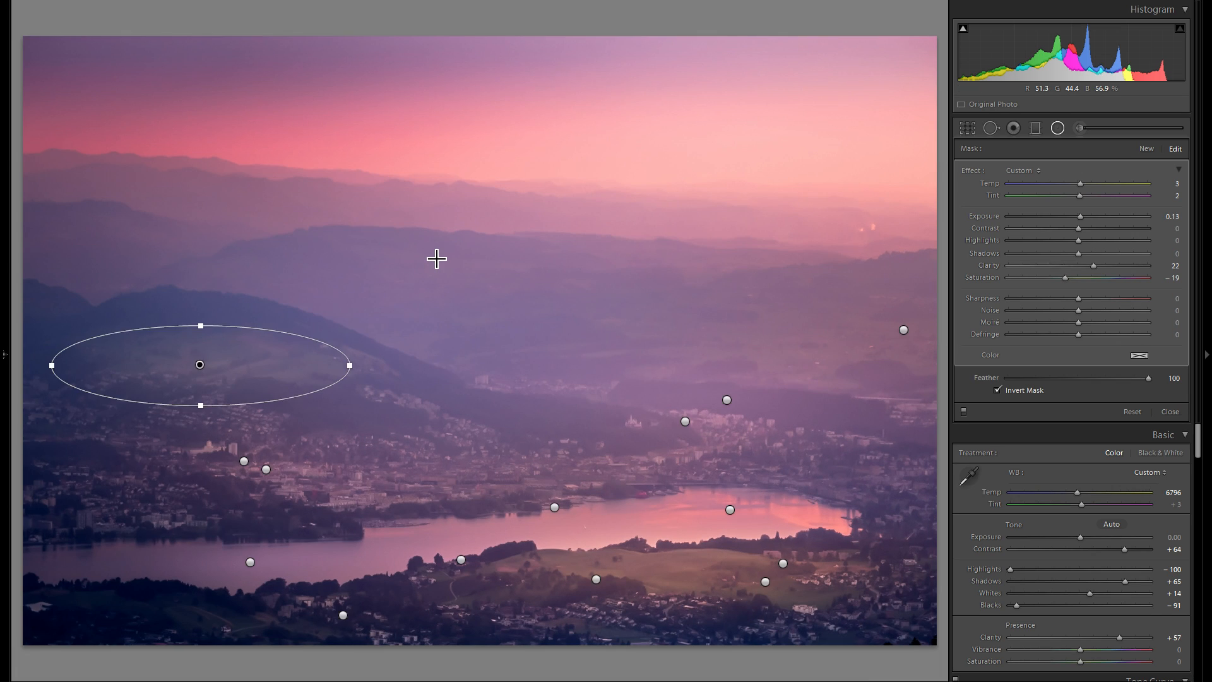
# - View a split before/after comparison and hide the panels to see the photo alone
pyautogui.hotkey('shift', 'y')
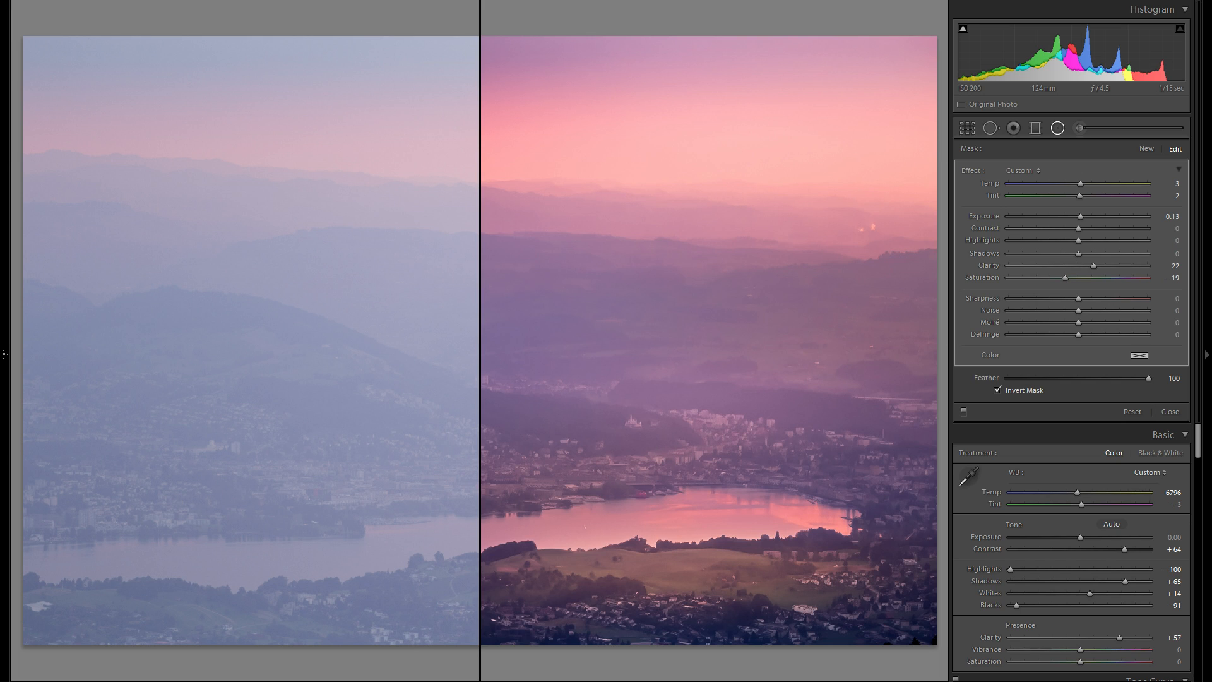
pyautogui.hotkey('shift', 'y')
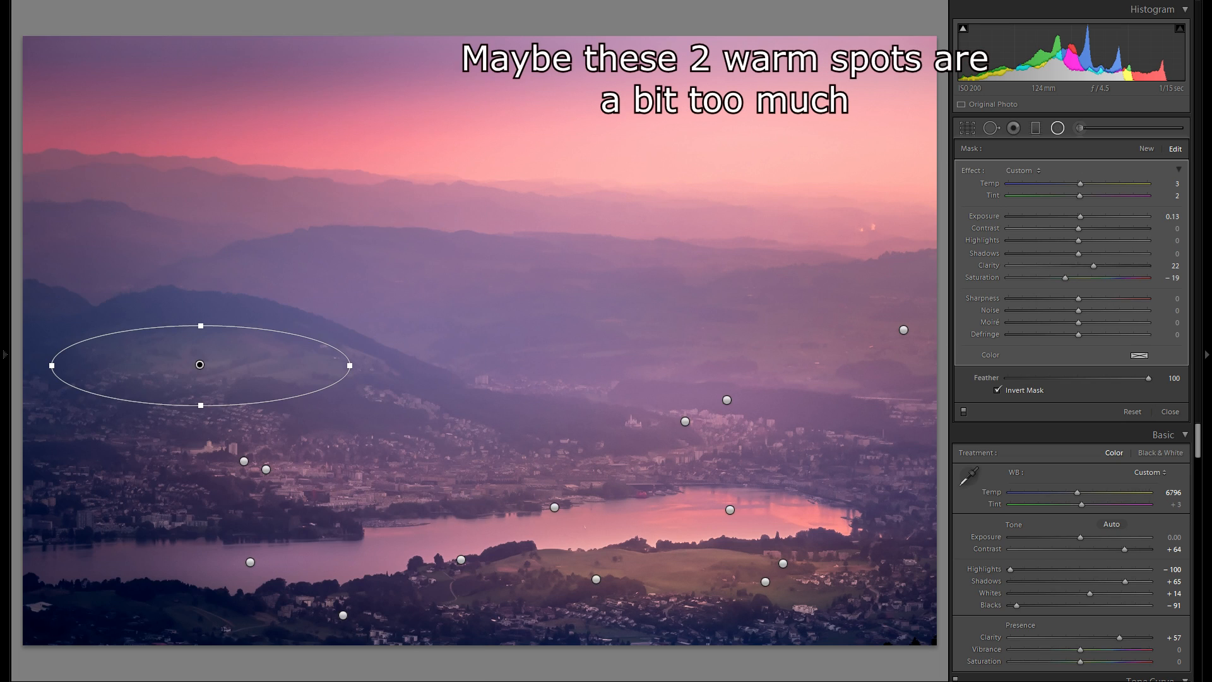
pyautogui.press('Tab')
pyautogui.press('h')
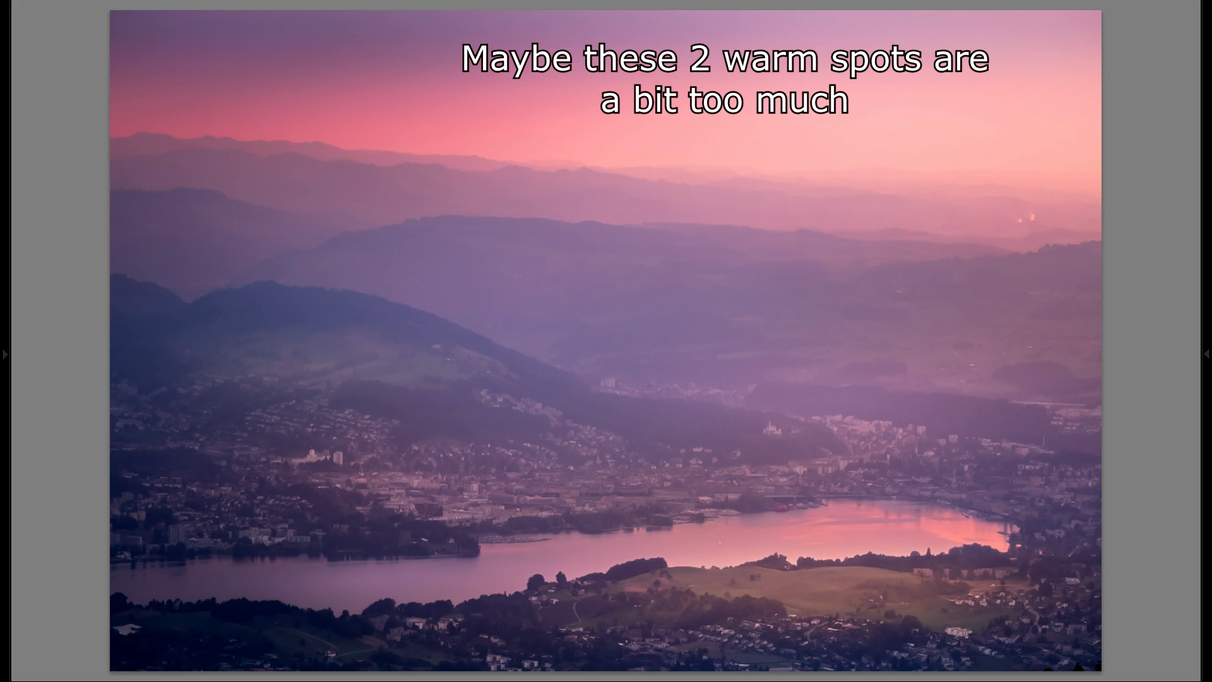